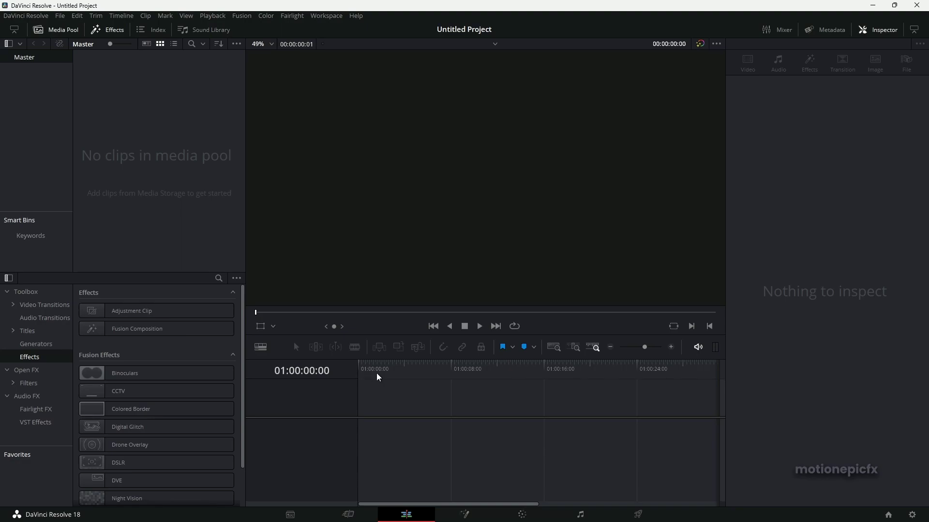
Step: Place a Four Color Gradient generator on V1 and an Adjustment Clip above it on V2
{"action": "left_click", "coordinate": [38, 344]}
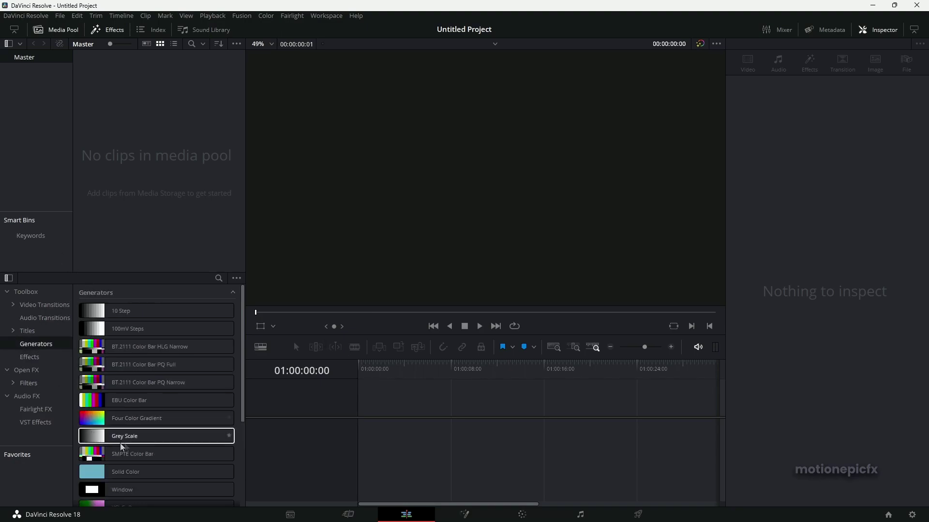
{"action": "left_click_drag", "start_coordinate": [124, 421], "coordinate": [361, 437]}
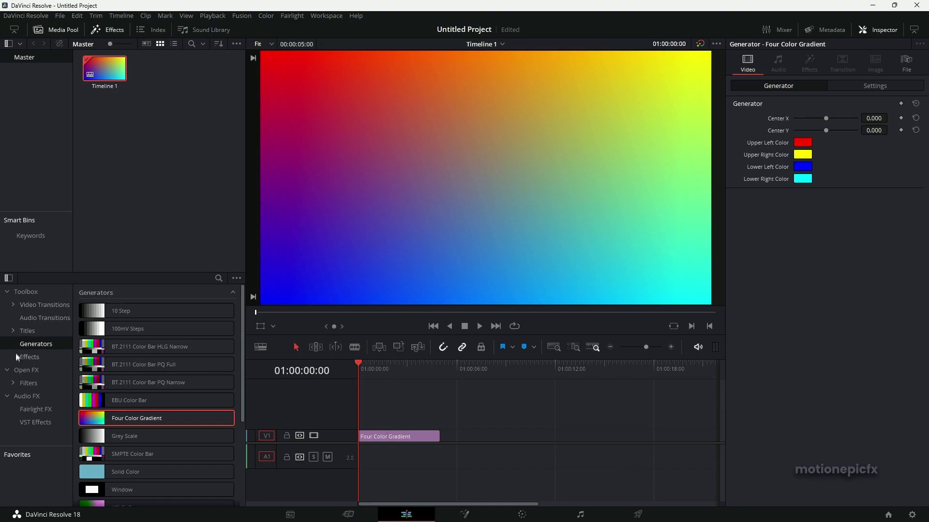
{"action": "left_click", "coordinate": [30, 358]}
{"action": "left_click_drag", "start_coordinate": [119, 310], "coordinate": [377, 425]}
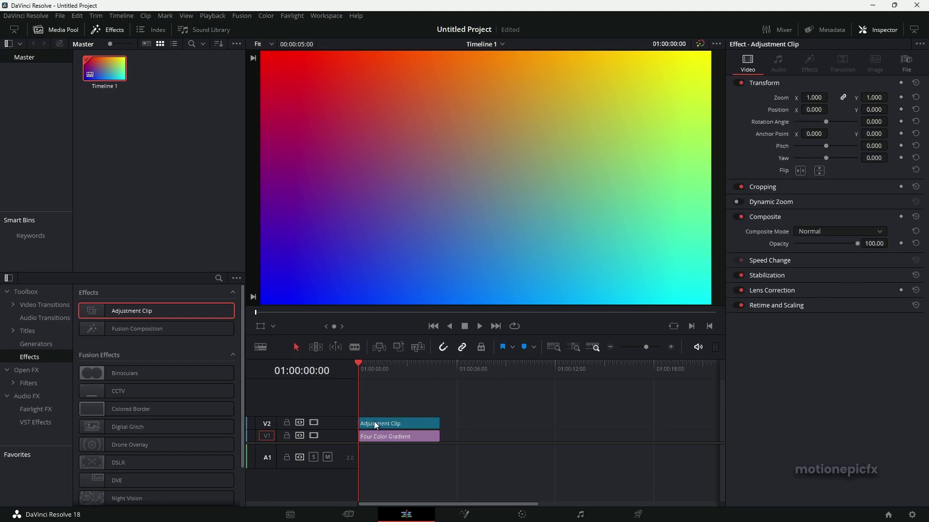
Step: Open the Adjustment Clip on the Fusion page with a single large viewer
{"action": "left_click", "coordinate": [471, 517]}
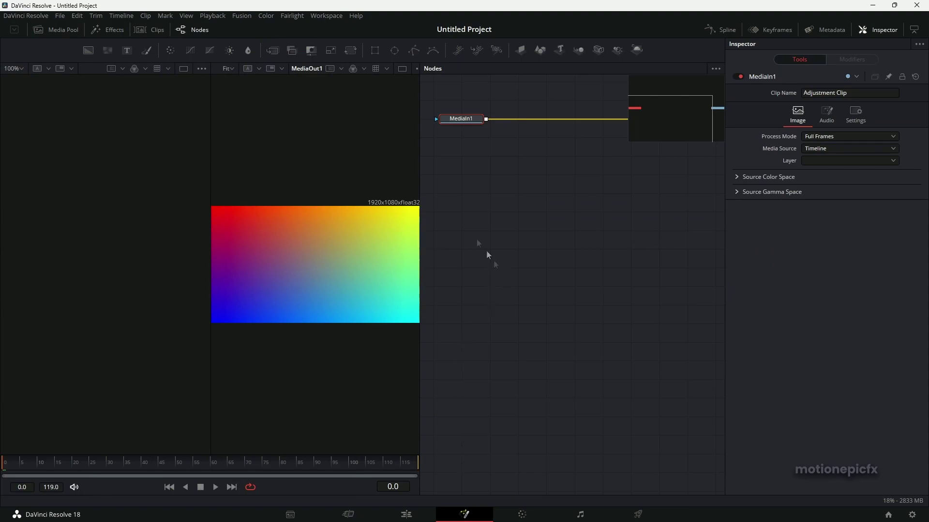
{"action": "left_click", "coordinate": [402, 69]}
{"action": "left_click_drag", "start_coordinate": [454, 166], "coordinate": [472, 269]}
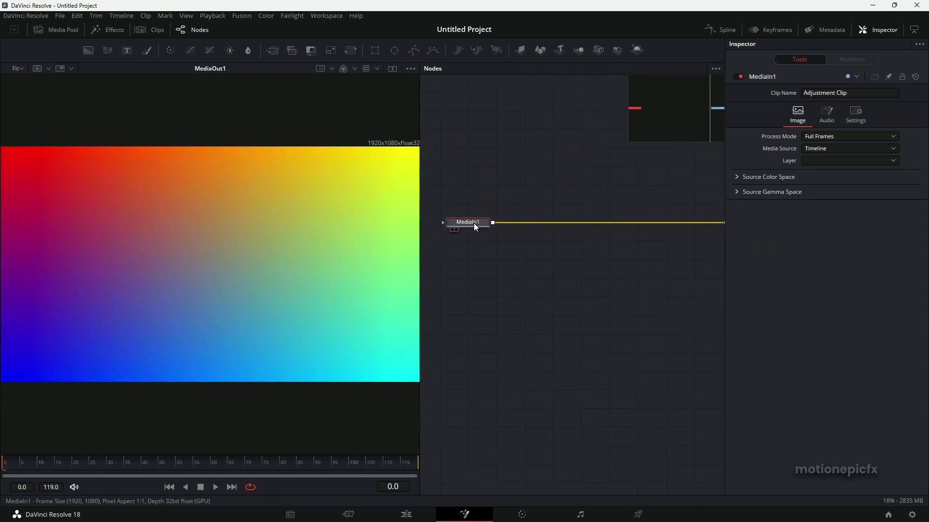
Step: Insert a Displace node after MediaIn1 using the tool search 'dis'
{"action": "key", "text": "shift+space"}
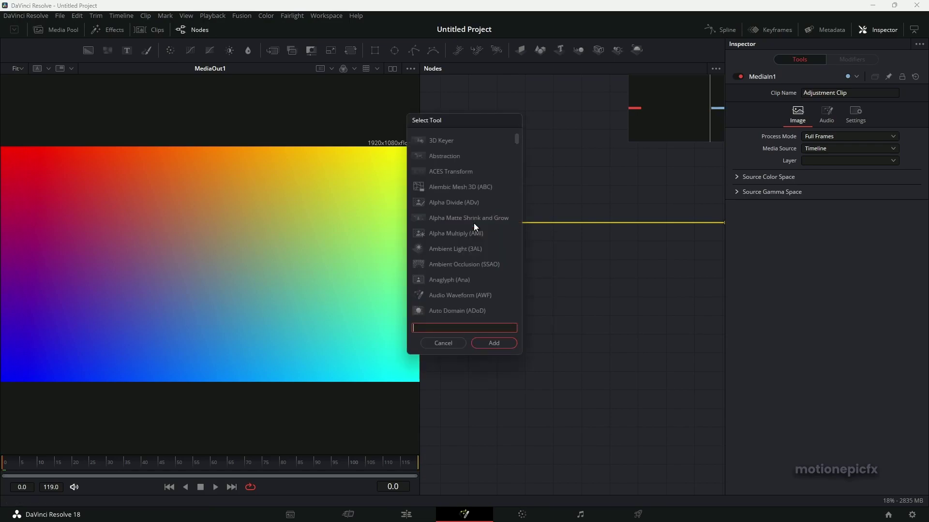
{"action": "type", "text": "d"}
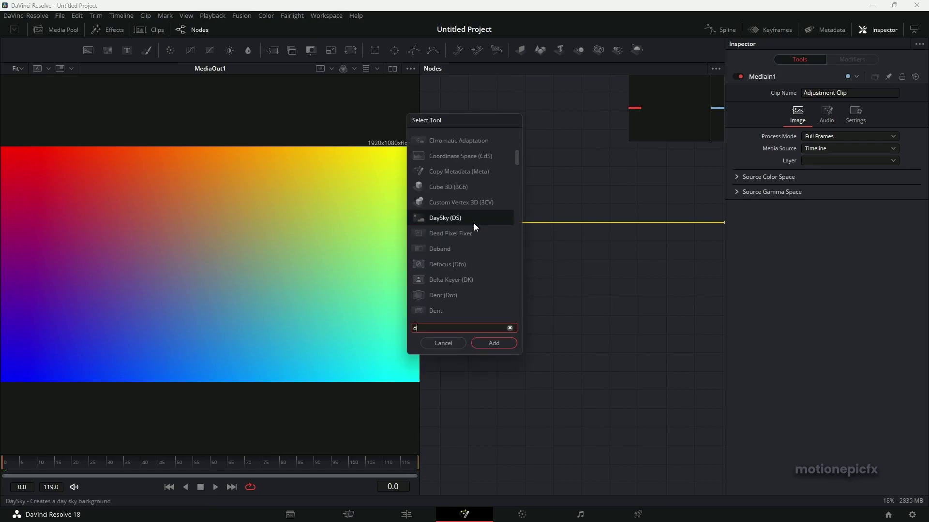
{"action": "type", "text": "is"}
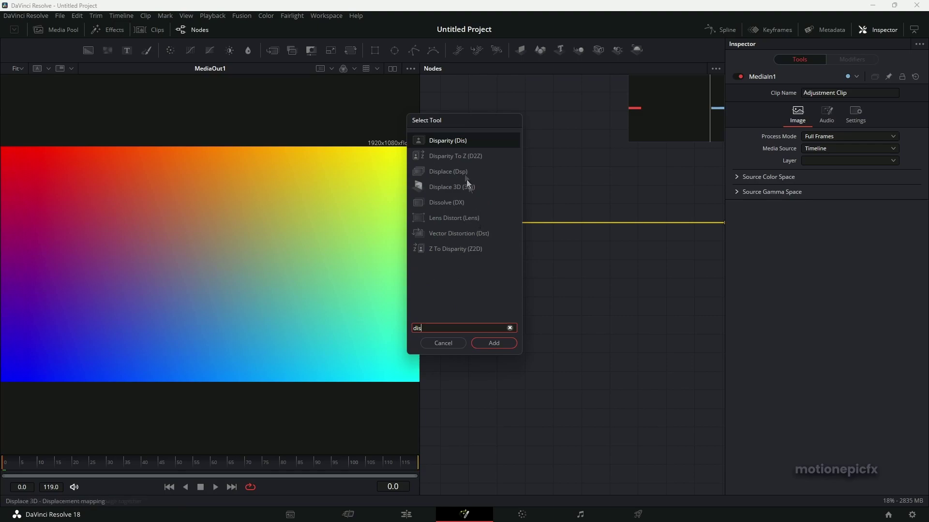
{"action": "left_click", "coordinate": [455, 171]}
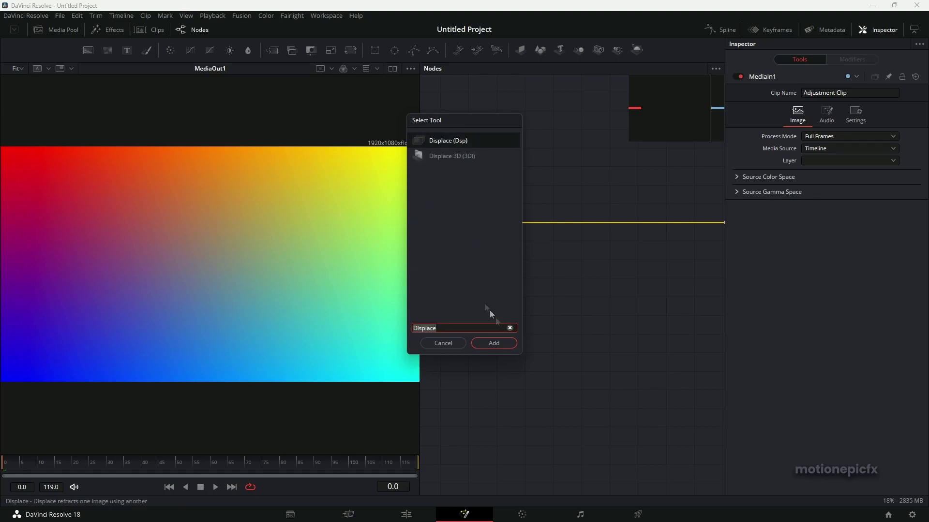
{"action": "left_click", "coordinate": [501, 344]}
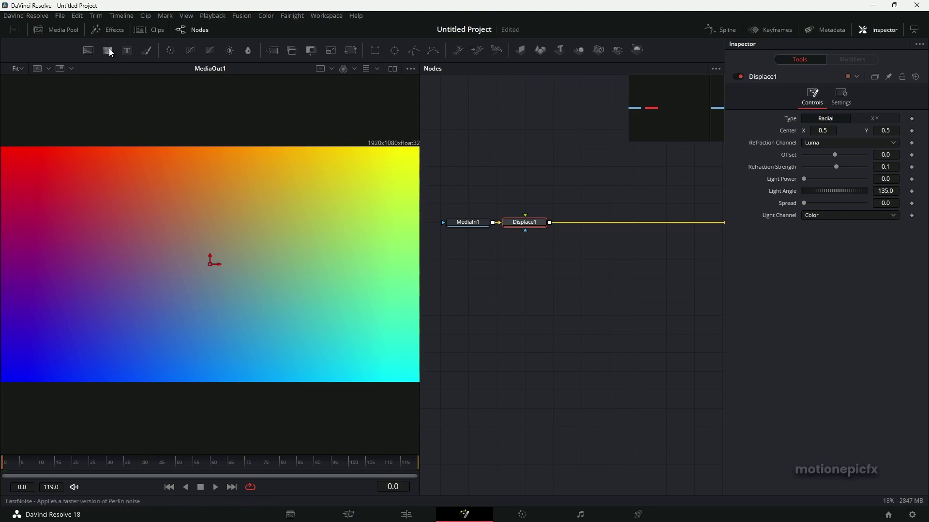
Step: Connect a FastNoise node into Displace1 and show Displace1's output in the viewer
{"action": "left_click_drag", "start_coordinate": [108, 51], "coordinate": [525, 215]}
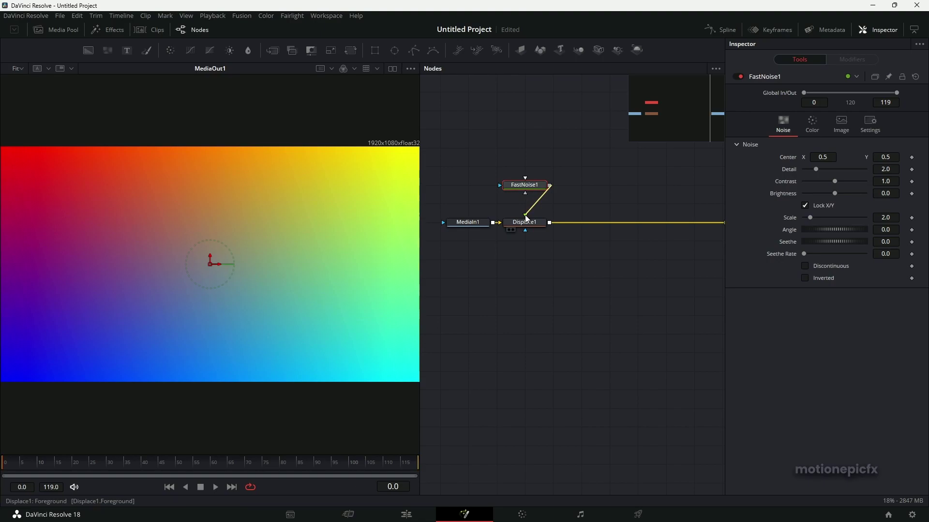
{"action": "left_click", "coordinate": [531, 225]}
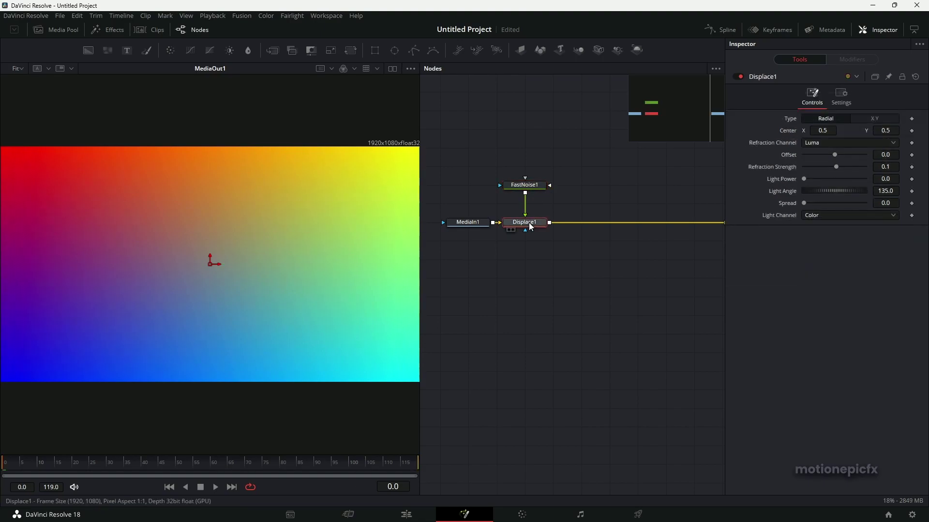
{"action": "left_click", "coordinate": [533, 185]}
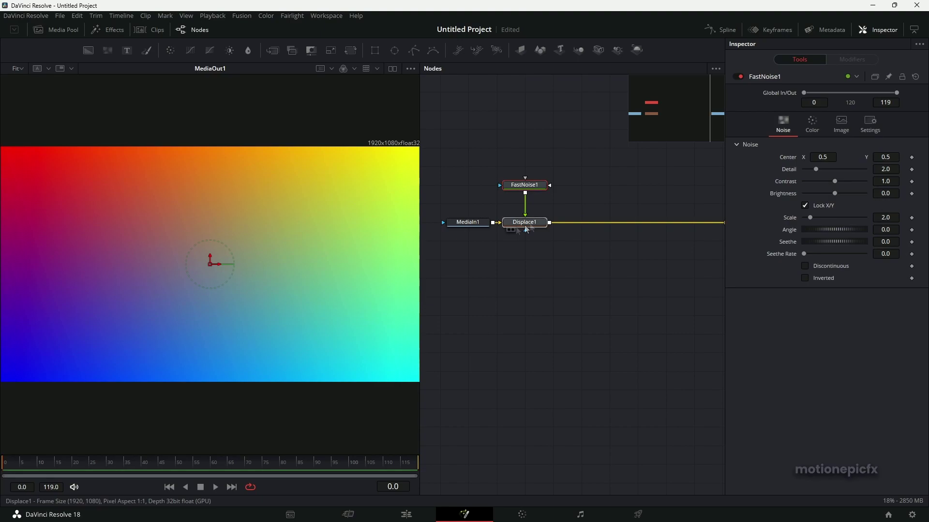
{"action": "left_click", "coordinate": [513, 230]}
{"action": "mouse_move", "coordinate": [520, 225]}
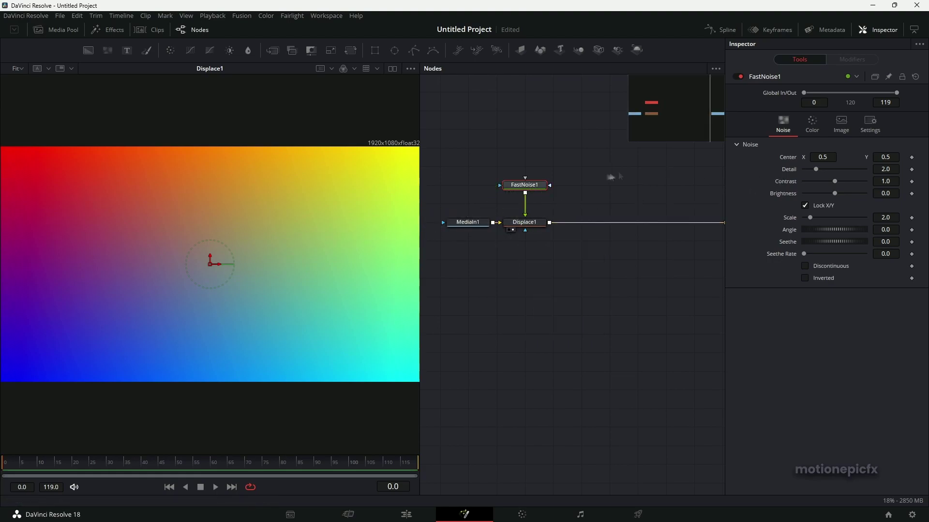
Step: Set the noise to Scale 20, Brightness -0.25, Contrast 5 and Detail 10
{"action": "left_click", "coordinate": [885, 218]}
{"action": "type", "text": "20"}
{"action": "key", "text": "Return"}
{"action": "left_click_drag", "start_coordinate": [835, 193], "coordinate": [864, 182]}
{"action": "left_click_drag", "start_coordinate": [814, 166], "coordinate": [826, 194]}
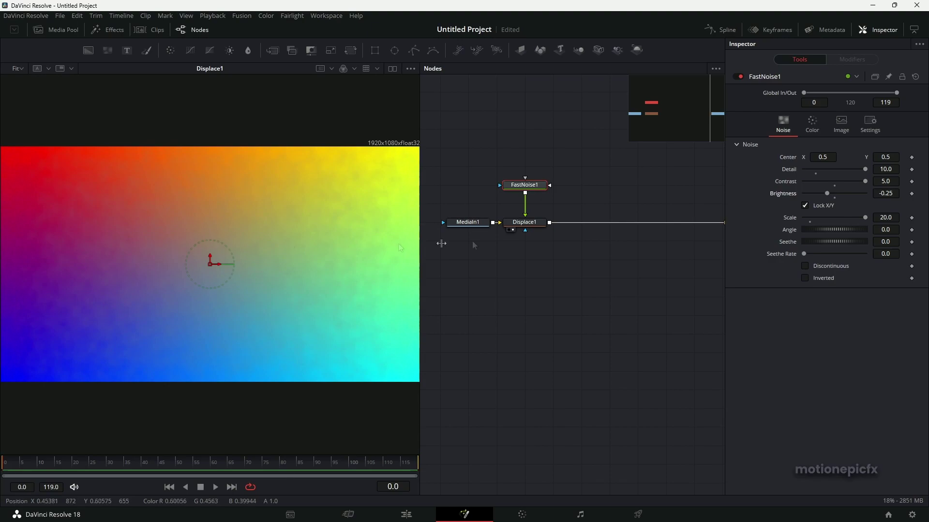
Step: Set Displace1 Refraction Strength to -2.0, and give FastNoise1 unlocked X/Y with Y Scale 0
{"action": "left_click", "coordinate": [524, 222]}
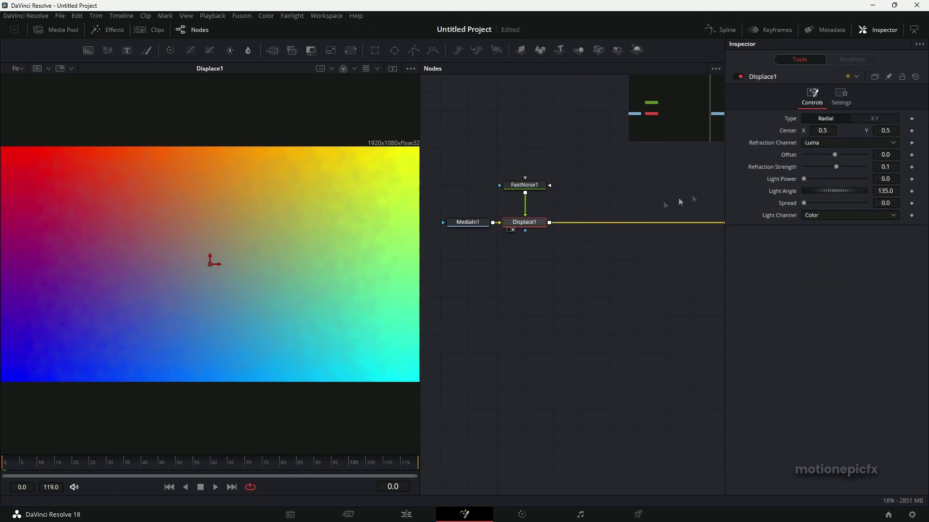
{"action": "left_click_drag", "start_coordinate": [835, 167], "coordinate": [818, 168]}
{"action": "left_click", "coordinate": [524, 185]}
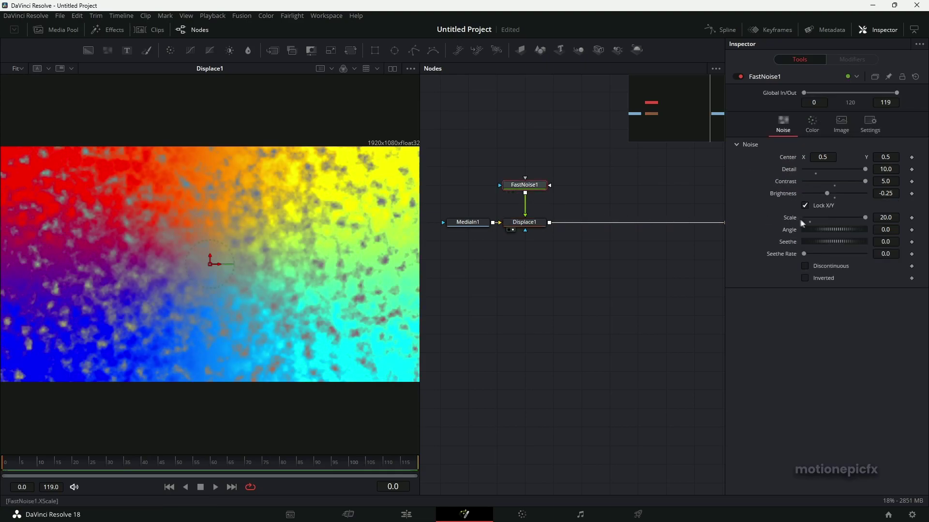
{"action": "left_click", "coordinate": [804, 205]}
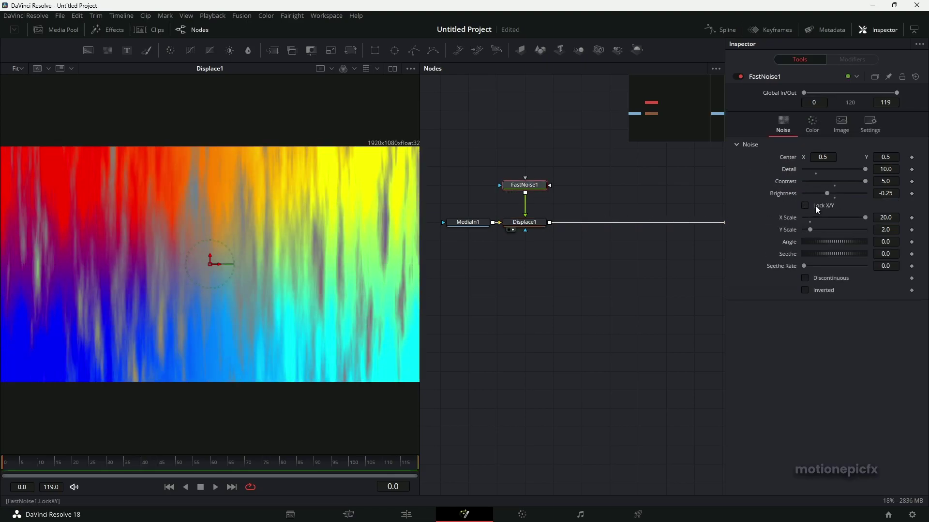
{"action": "left_click_drag", "start_coordinate": [811, 229], "coordinate": [800, 229]}
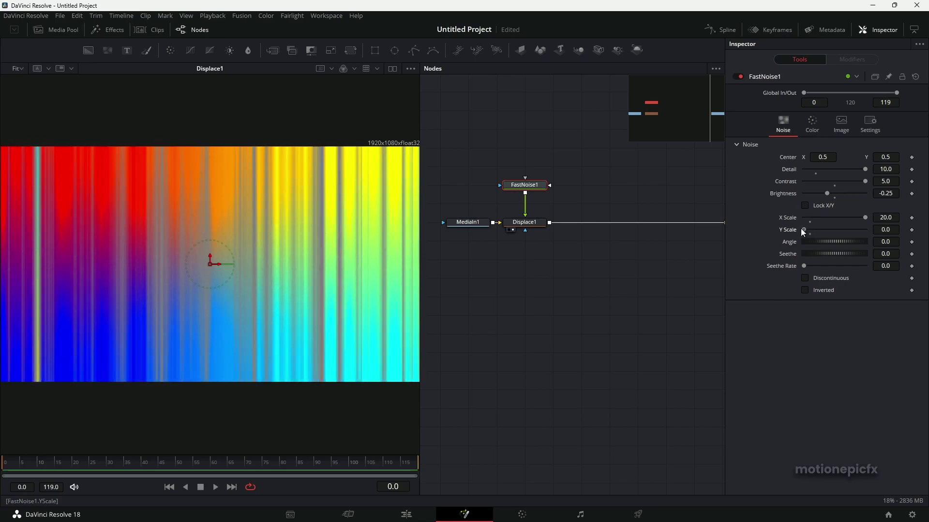
{"action": "left_click", "coordinate": [540, 224]}
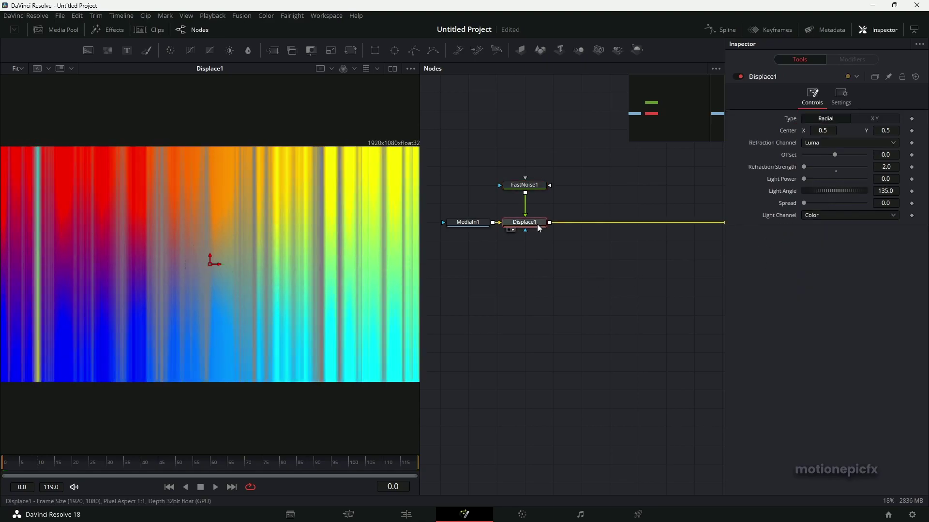
Step: Add a Vortex node after Displace1 via search 'vor' and view Vortex1's output
{"action": "key", "text": "shift+space"}
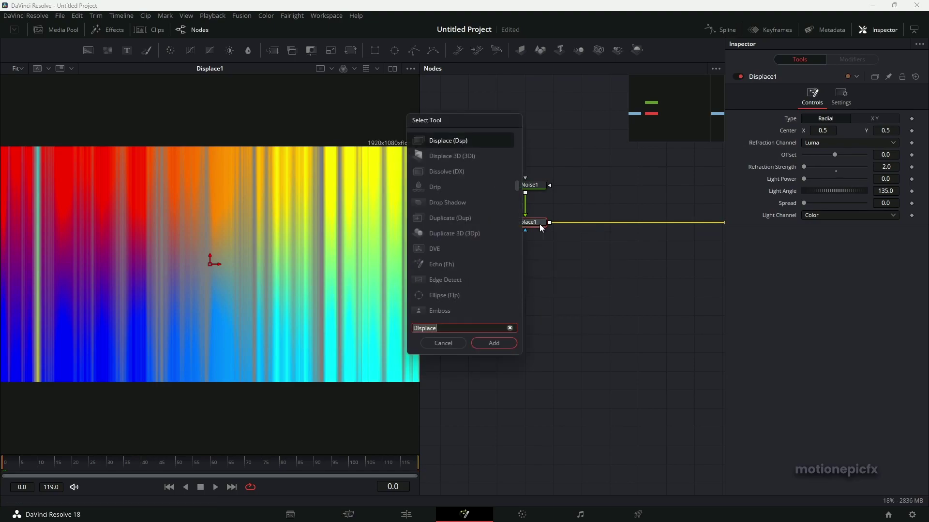
{"action": "type", "text": "vor"}
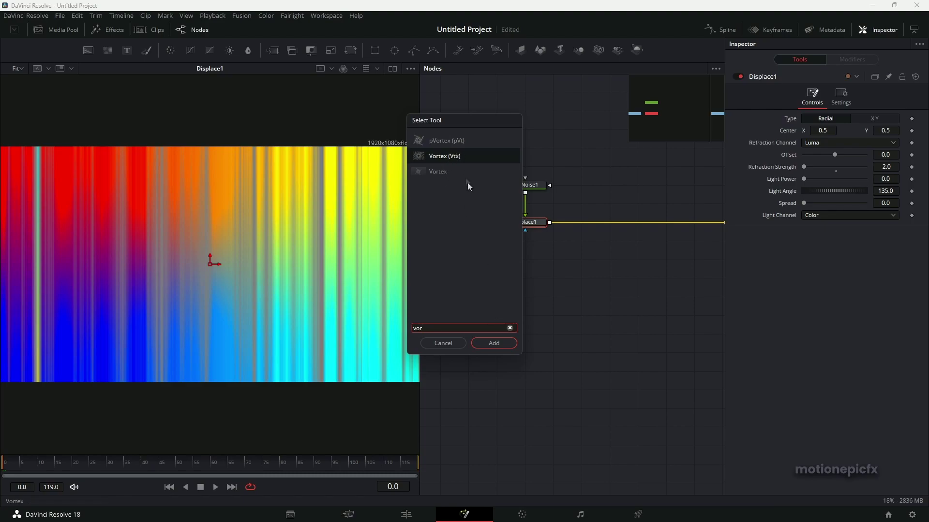
{"action": "left_click", "coordinate": [504, 348]}
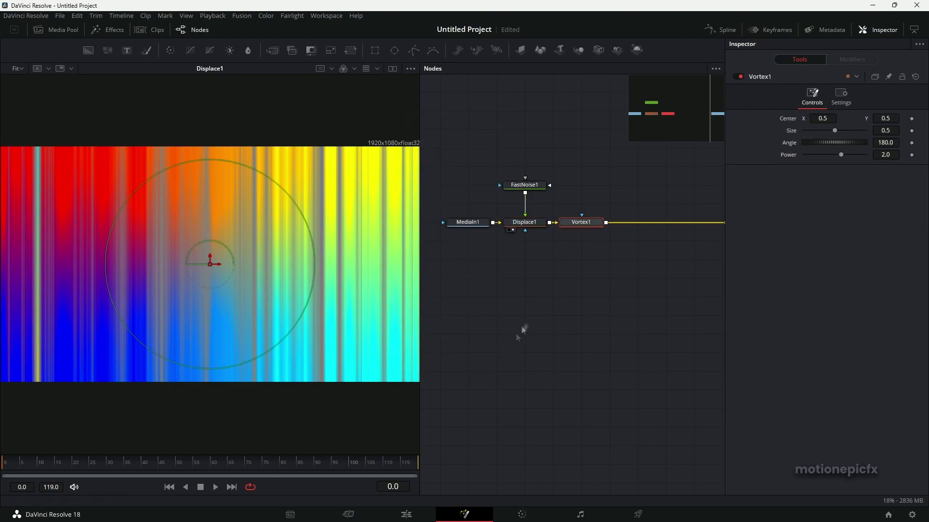
{"action": "left_click", "coordinate": [567, 230]}
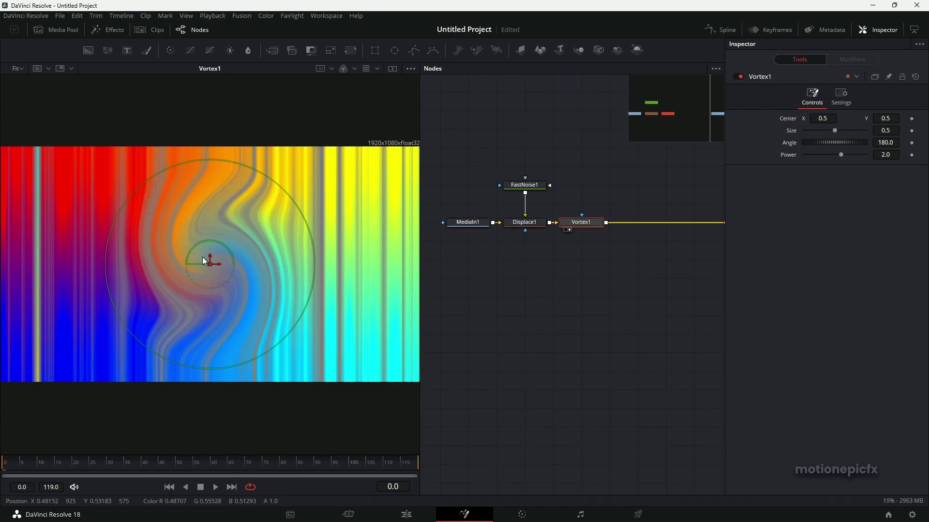
Step: Enlarge the vortex swirl to Size 2.002153 and preview the playback
{"action": "scroll", "coordinate": [302, 317], "scroll_direction": "down", "scroll_amount": 2}
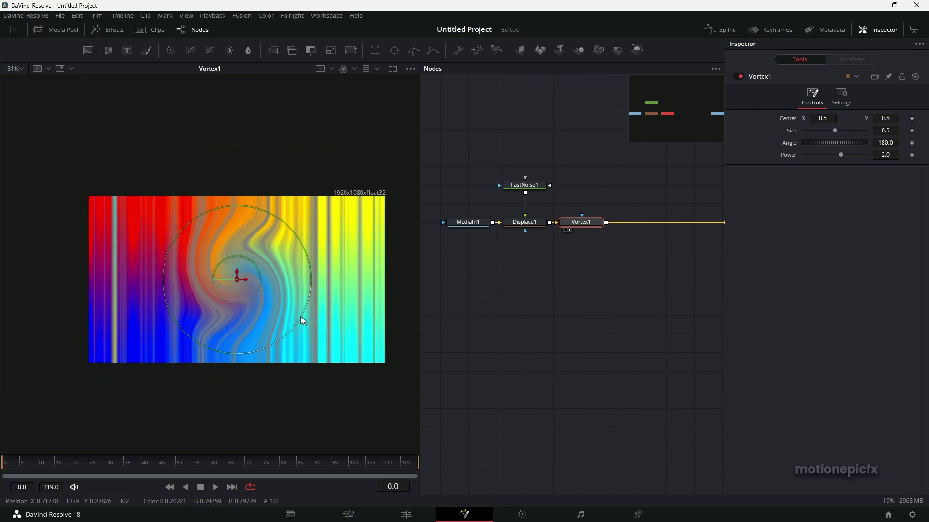
{"action": "left_click_drag", "start_coordinate": [300, 316], "coordinate": [513, 397]}
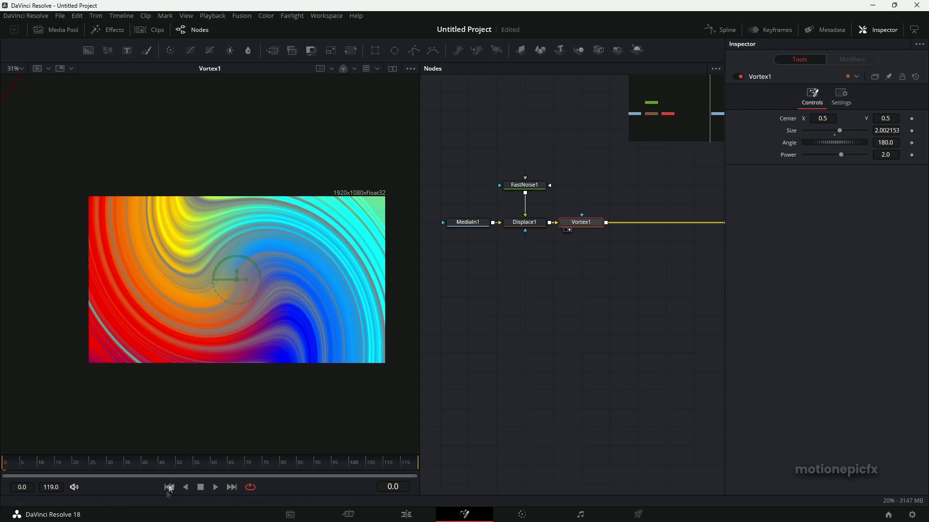
{"action": "key", "text": "space"}
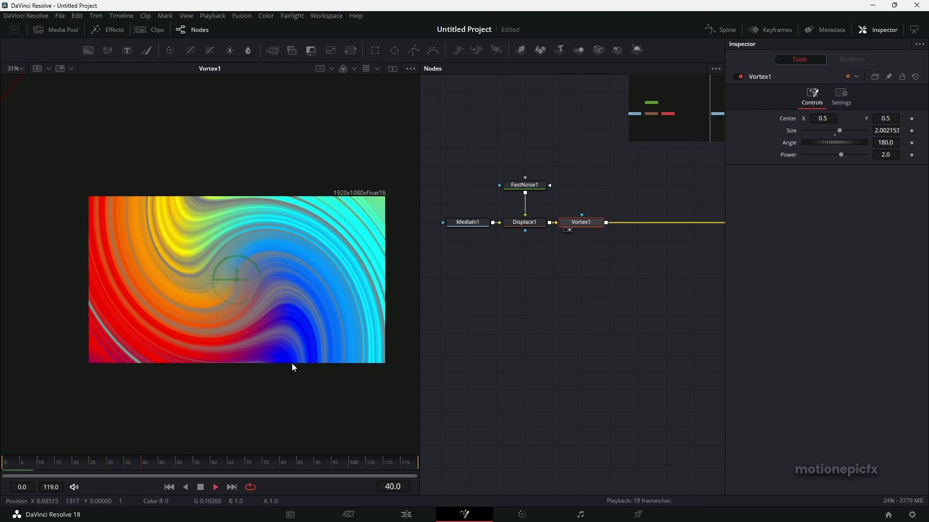
{"action": "left_click", "coordinate": [169, 487]}
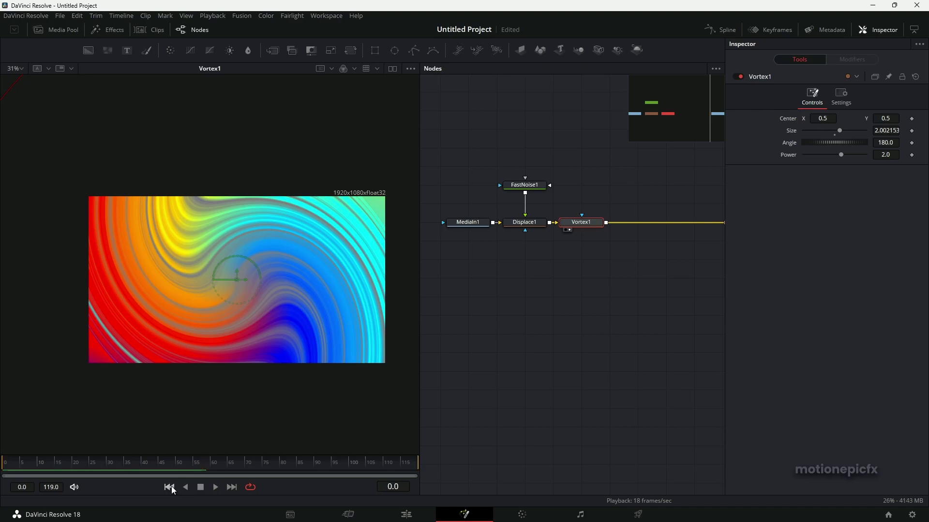
Step: Give FastNoise1 a Seethe Rate of 0.031 so the noise churns slowly, checking by playback
{"action": "left_click", "coordinate": [525, 185]}
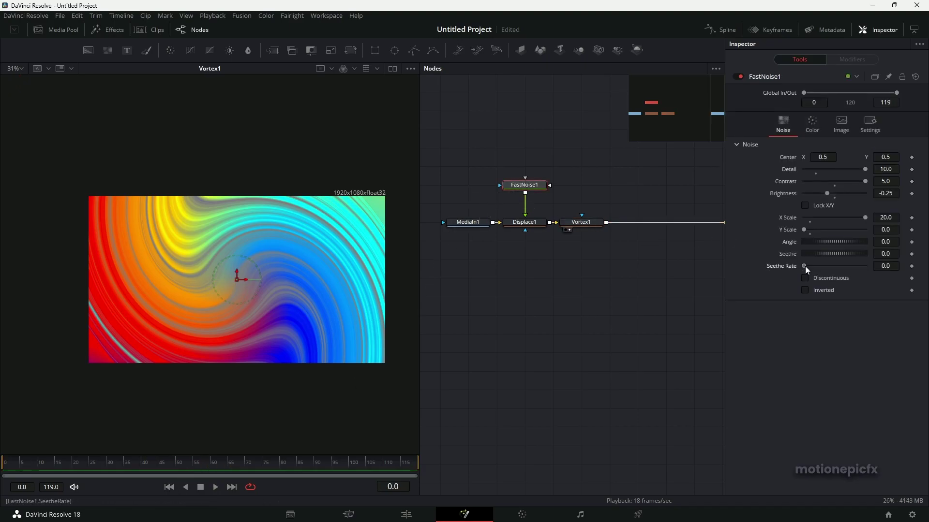
{"action": "left_click_drag", "start_coordinate": [805, 266], "coordinate": [820, 267]}
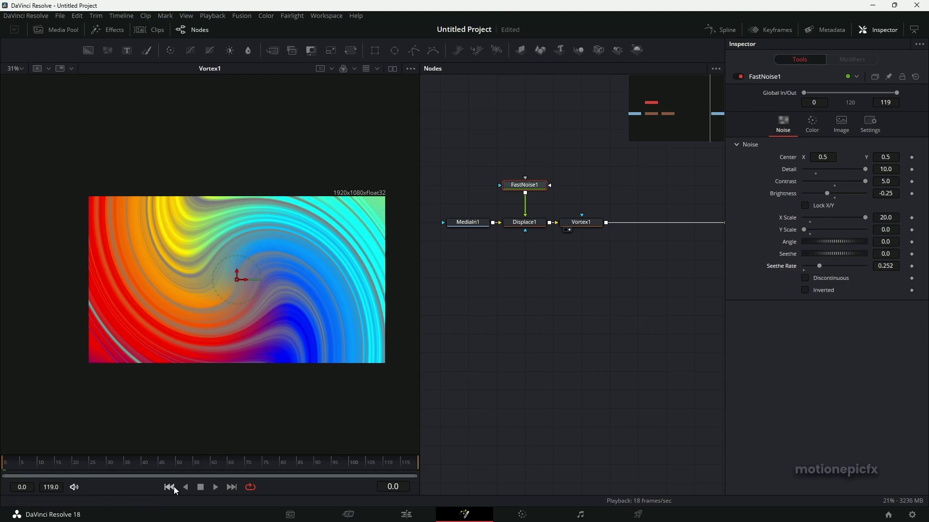
{"action": "key", "text": "space"}
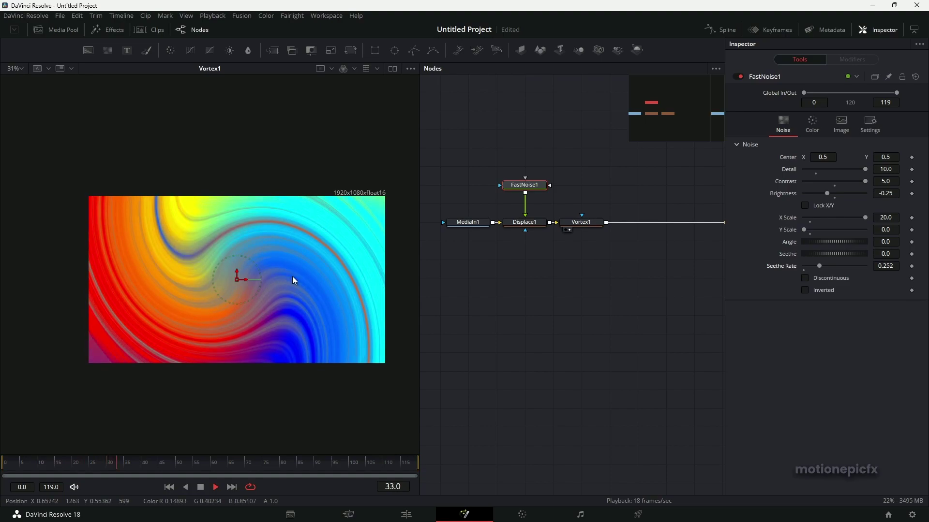
{"action": "key", "text": "space"}
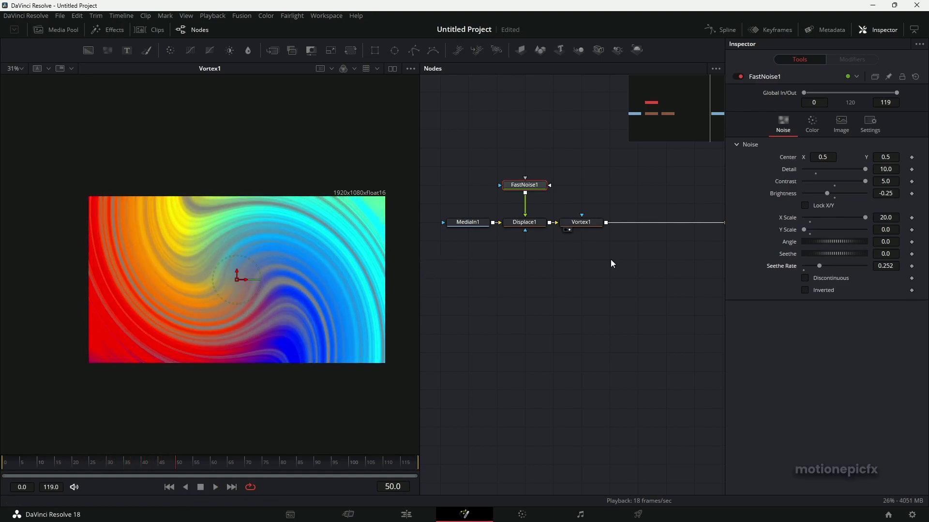
{"action": "left_click_drag", "start_coordinate": [819, 266], "coordinate": [804, 265]}
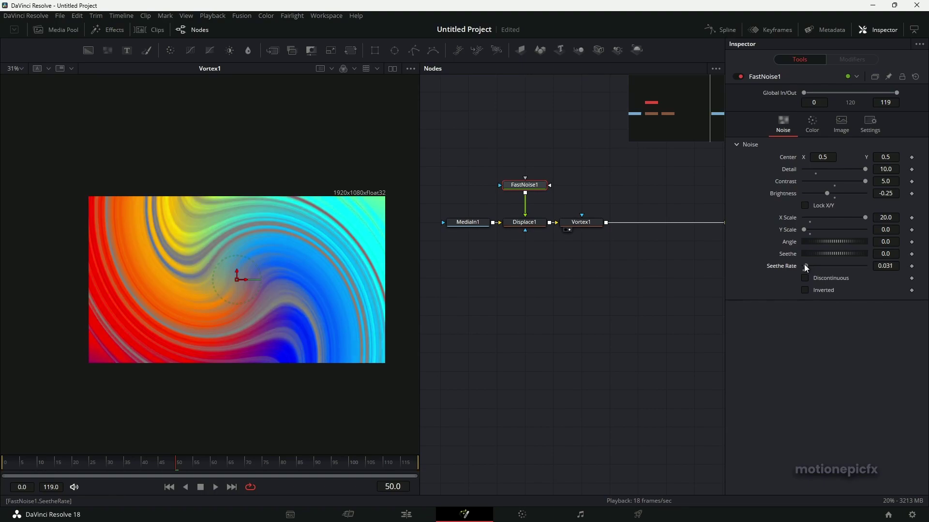
{"action": "left_click", "coordinate": [170, 487]}
{"action": "key", "text": "space"}
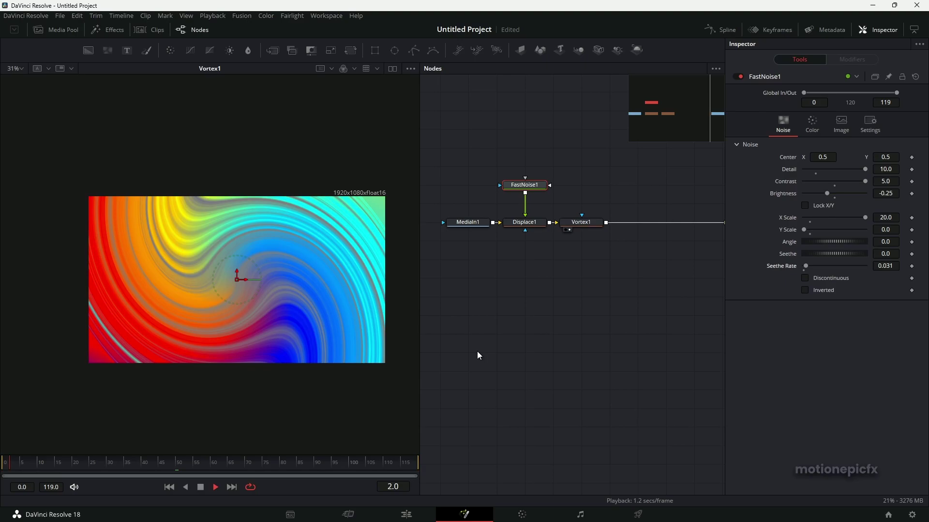
{"action": "scroll", "coordinate": [196, 249], "scroll_direction": "up", "scroll_amount": 3}
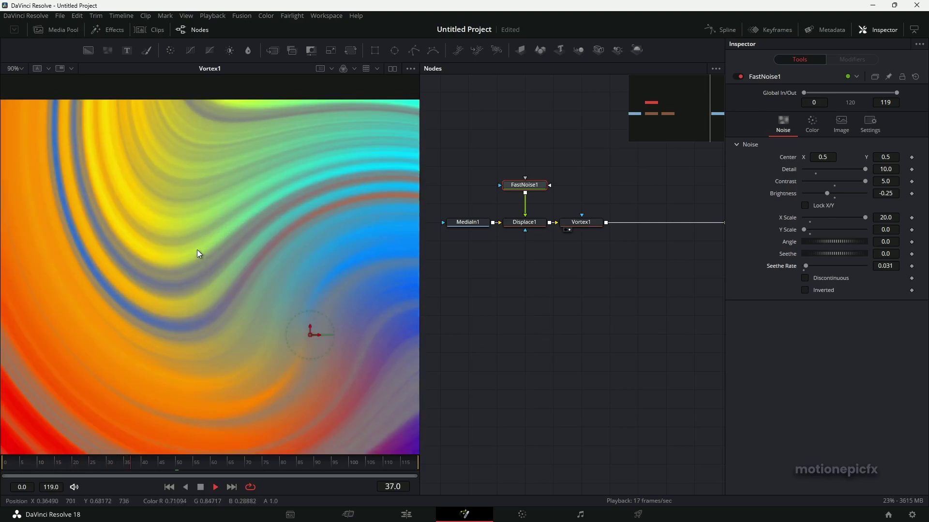
{"action": "scroll", "coordinate": [196, 250], "scroll_direction": "down", "scroll_amount": 2}
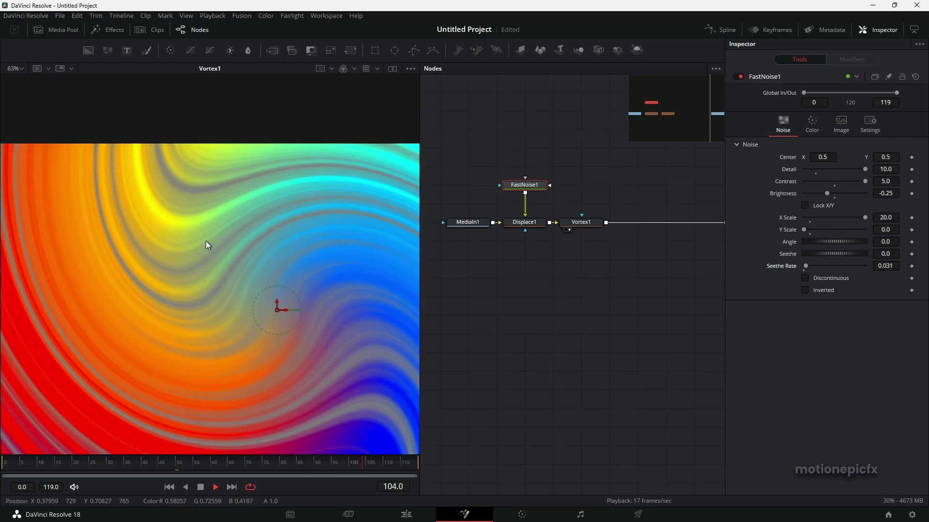
{"action": "scroll", "coordinate": [219, 252], "scroll_direction": "down", "scroll_amount": 1}
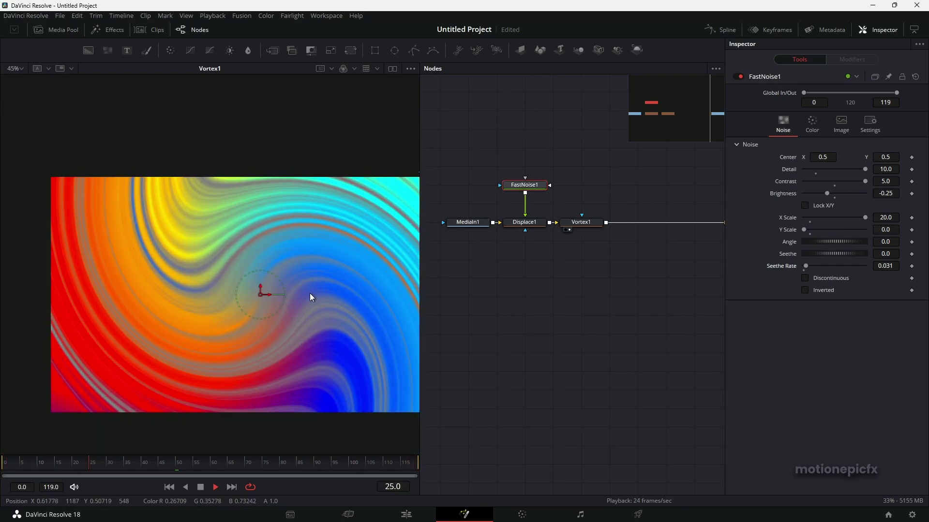
{"action": "key", "text": "space"}
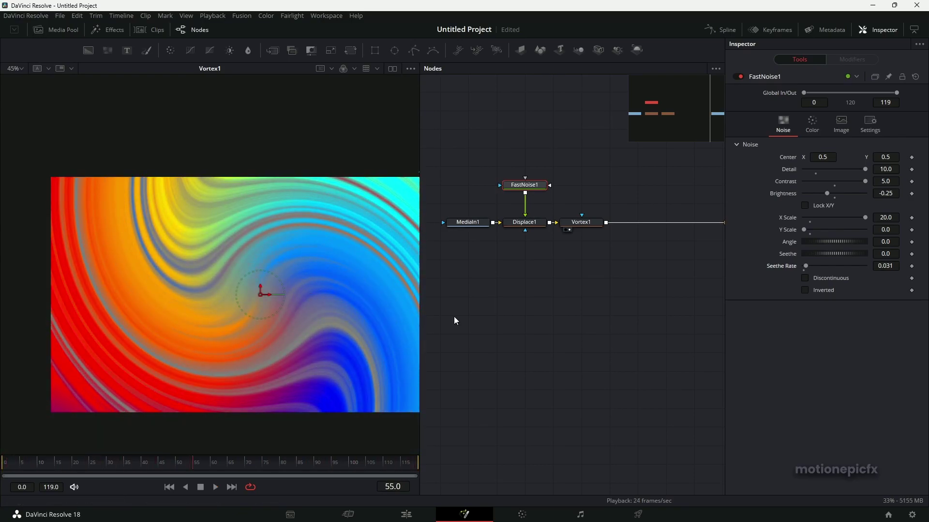
{"action": "left_click_drag", "start_coordinate": [566, 274], "coordinate": [525, 336]}
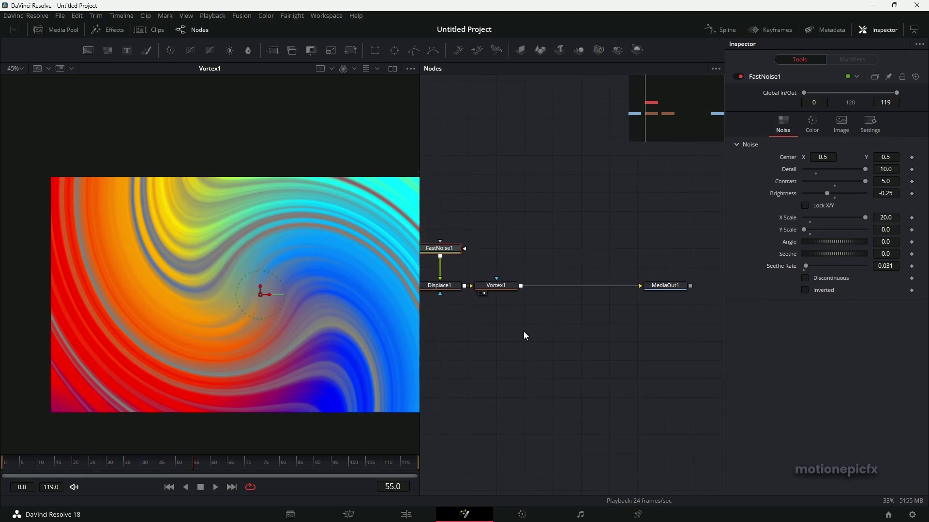
Step: Test moving the vortex centre, undo back to 0.5, 0.5, and slide Vortex1 right along its link
{"action": "left_click", "coordinate": [496, 287]}
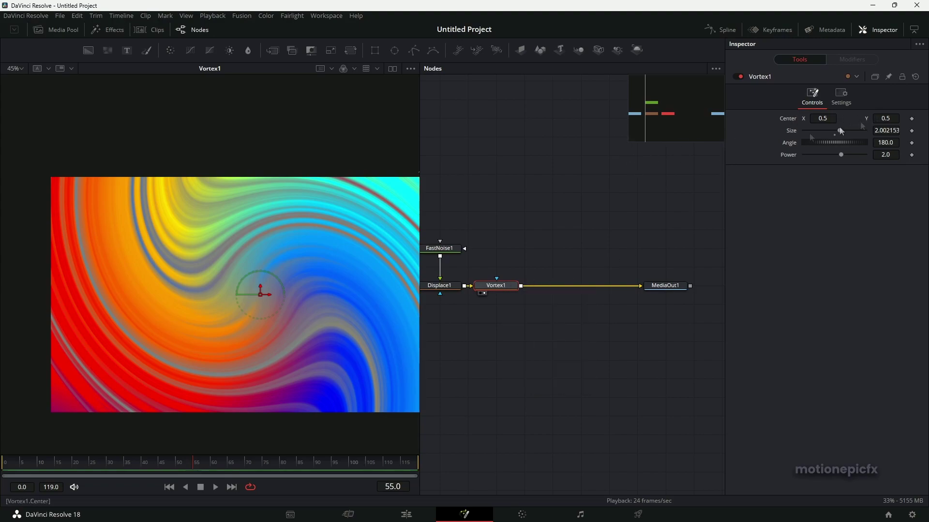
{"action": "scroll", "coordinate": [260, 297], "scroll_direction": "down", "scroll_amount": 2}
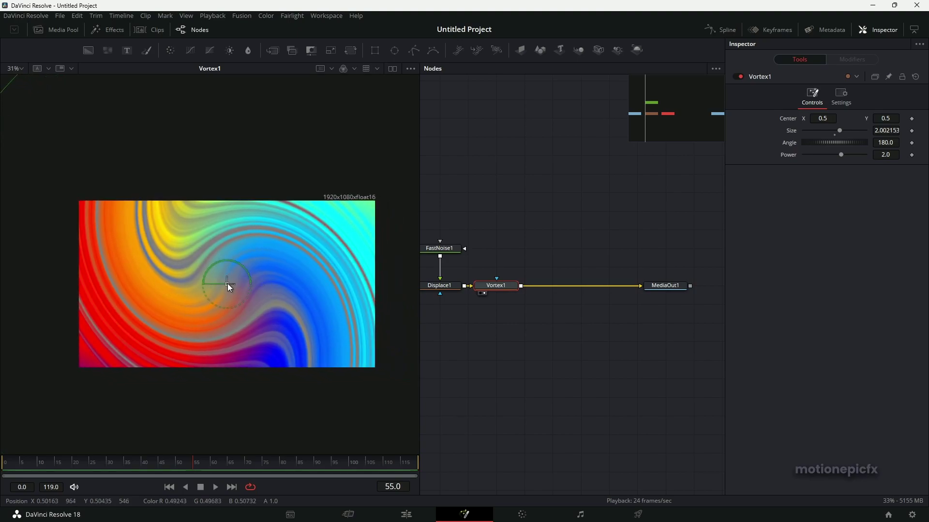
{"action": "left_click_drag", "start_coordinate": [228, 283], "coordinate": [396, 289]}
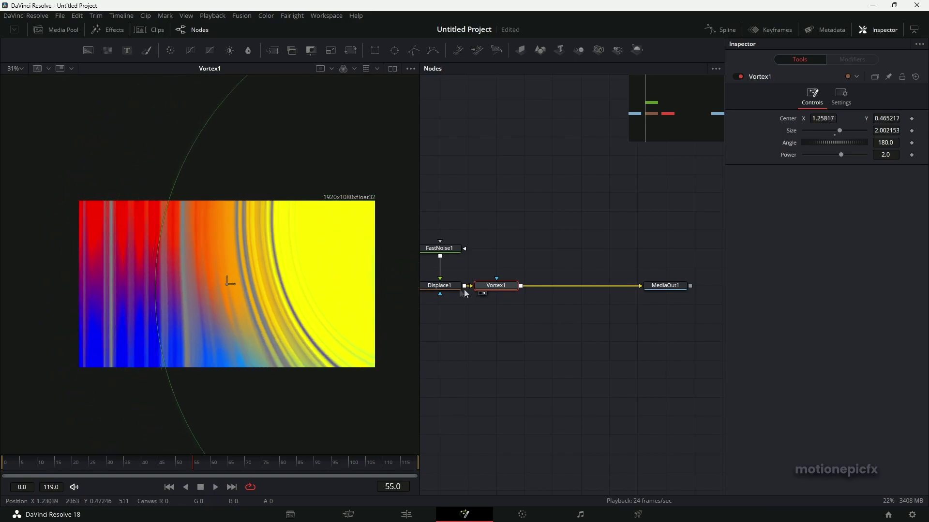
{"action": "key", "text": "ctrl+z"}
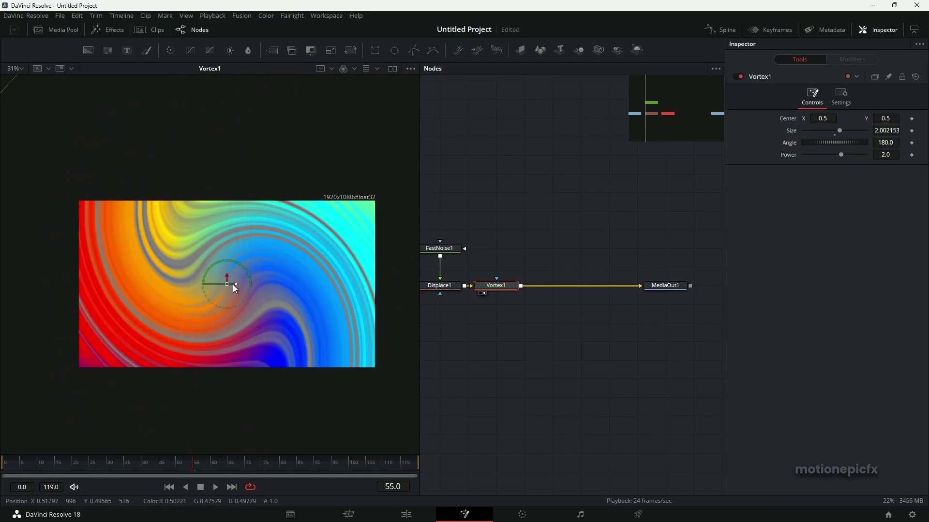
{"action": "scroll", "coordinate": [235, 288], "scroll_direction": "down", "scroll_amount": 2}
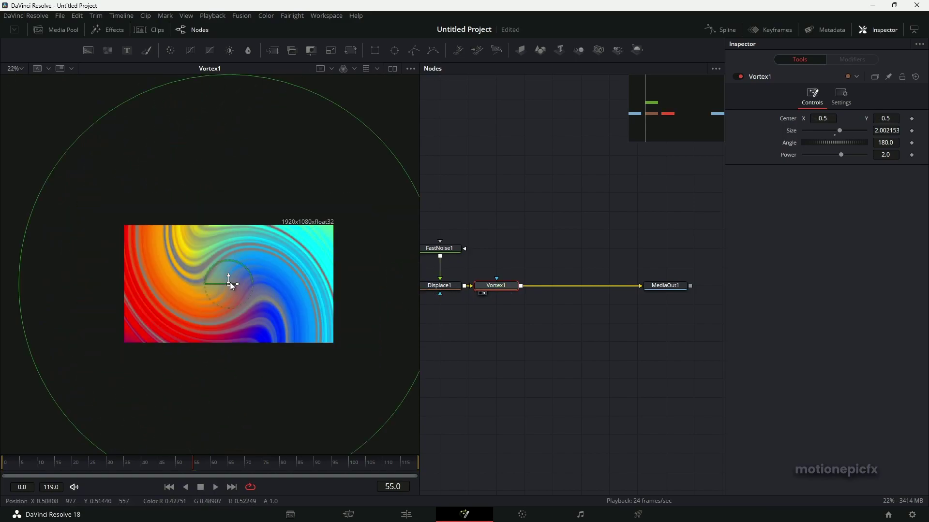
{"action": "left_click_drag", "start_coordinate": [229, 284], "coordinate": [459, 282]}
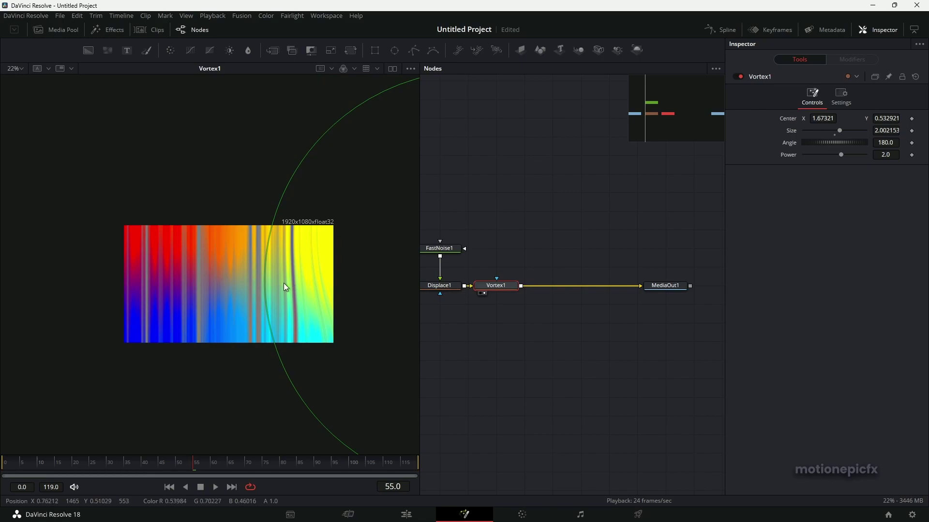
{"action": "key", "text": "ctrl+z"}
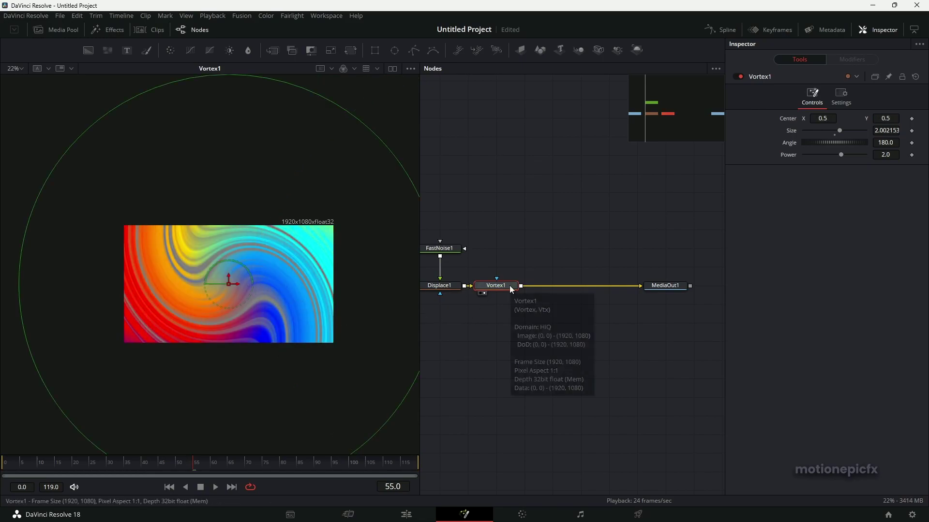
{"action": "left_click_drag", "start_coordinate": [512, 286], "coordinate": [555, 287]}
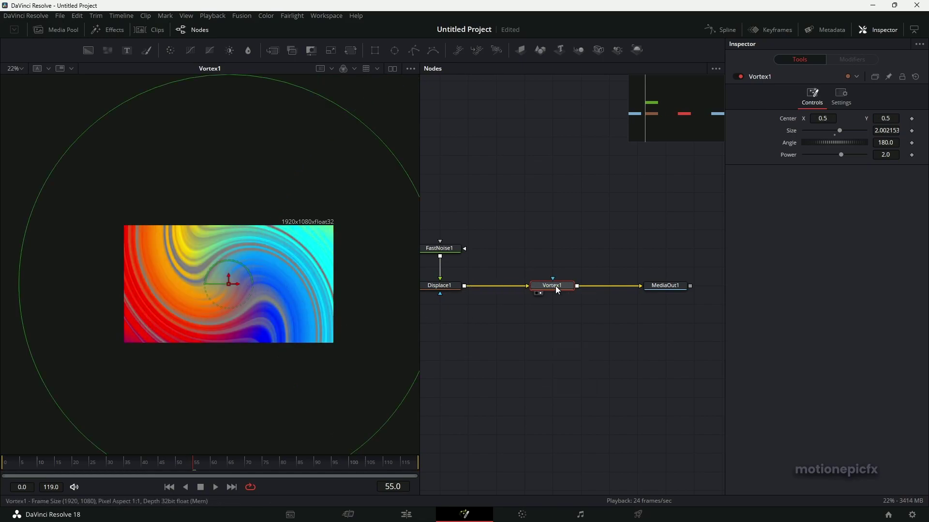
Step: Insert a Transform node after Displace1 using the tool search 'xf'
{"action": "left_click", "coordinate": [446, 286]}
{"action": "key", "text": "shift+space"}
{"action": "type", "text": "vor"}
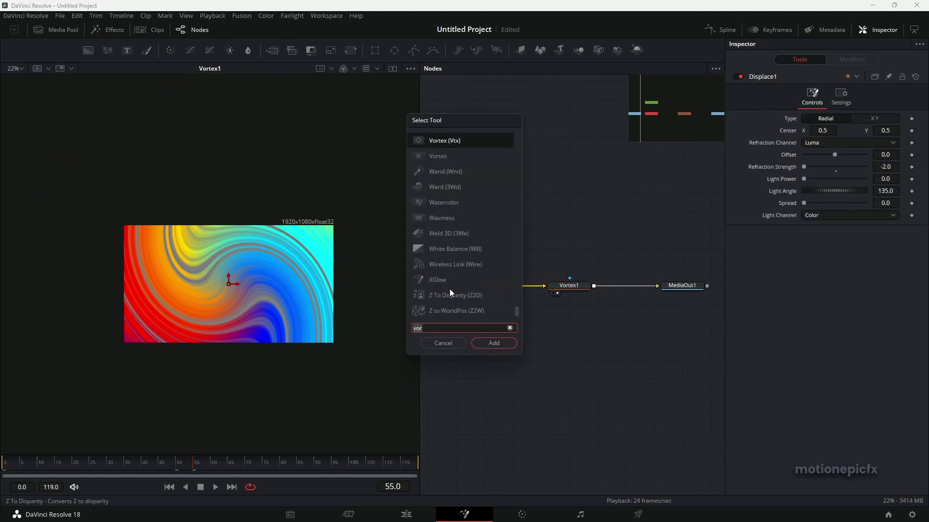
{"action": "key", "text": "BackSpace"}
{"action": "key", "text": "BackSpace"}
{"action": "key", "text": "BackSpace"}
{"action": "type", "text": "xf"}
{"action": "left_click", "coordinate": [501, 341]}
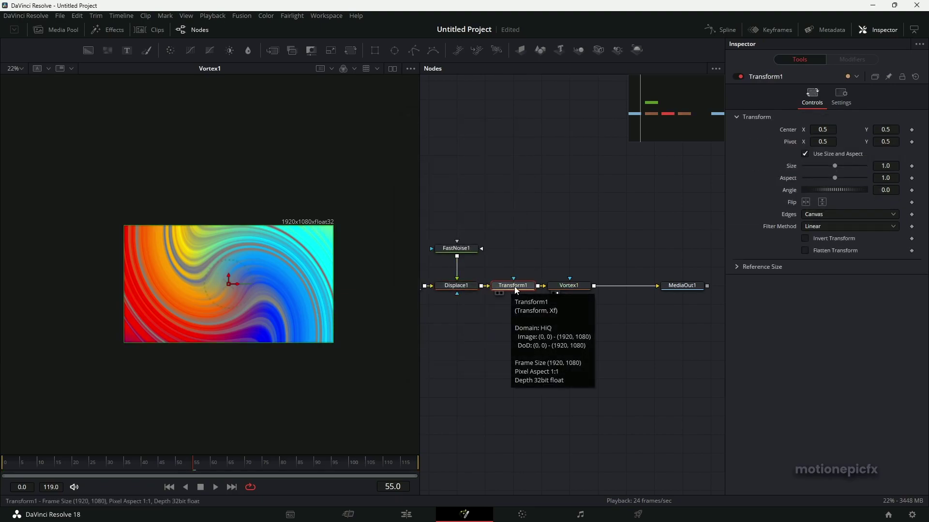
Step: Shift Transform1 to Center X 0.592378 and set its Edges to Mirror
{"action": "left_click_drag", "start_coordinate": [238, 283], "coordinate": [257, 284]}
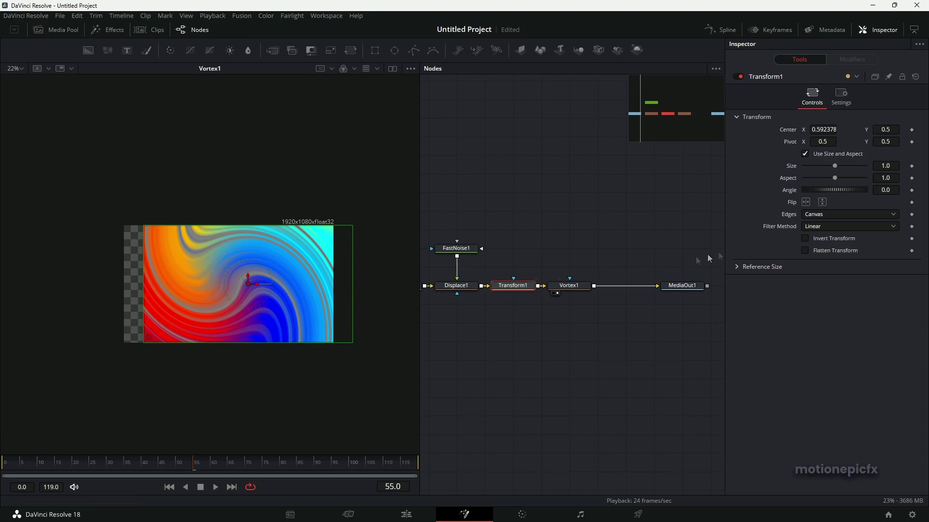
{"action": "left_click", "coordinate": [817, 214]}
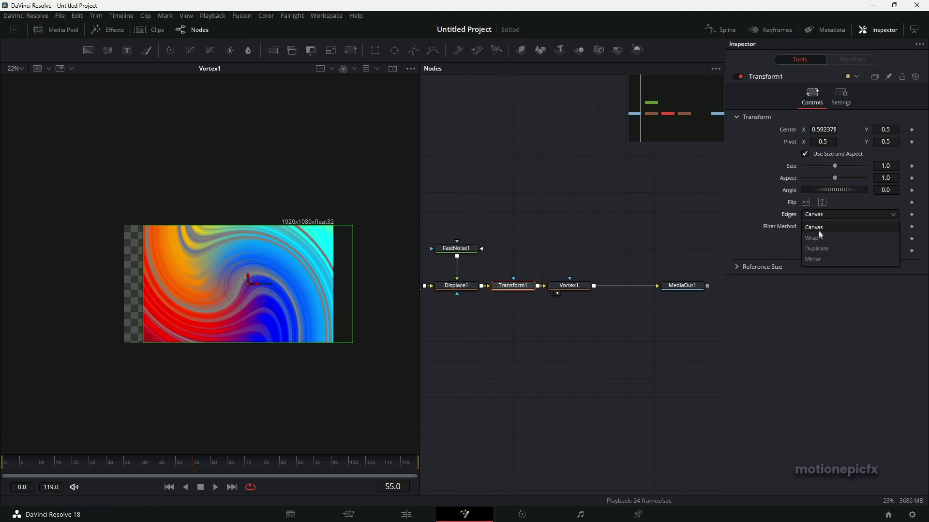
{"action": "left_click", "coordinate": [816, 258]}
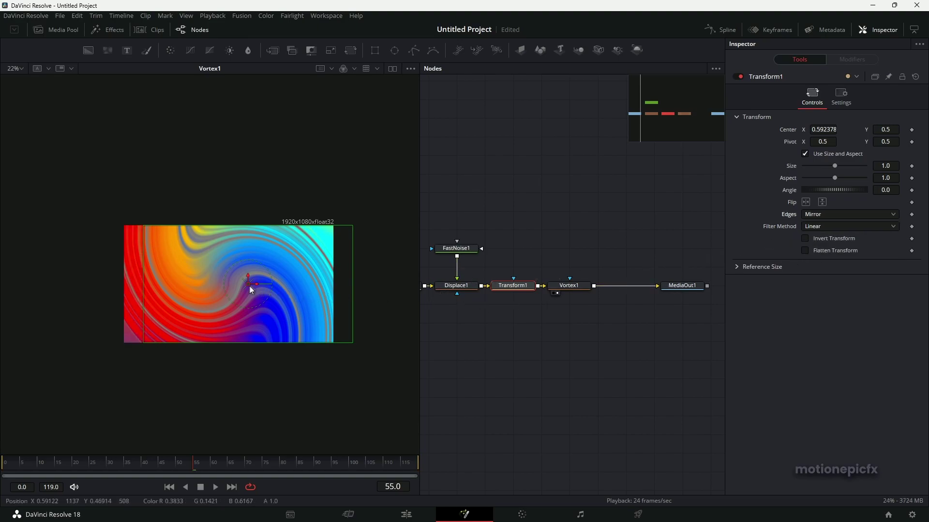
{"action": "left_click_drag", "start_coordinate": [255, 285], "coordinate": [132, 260]}
{"action": "key", "text": "ctrl+z"}
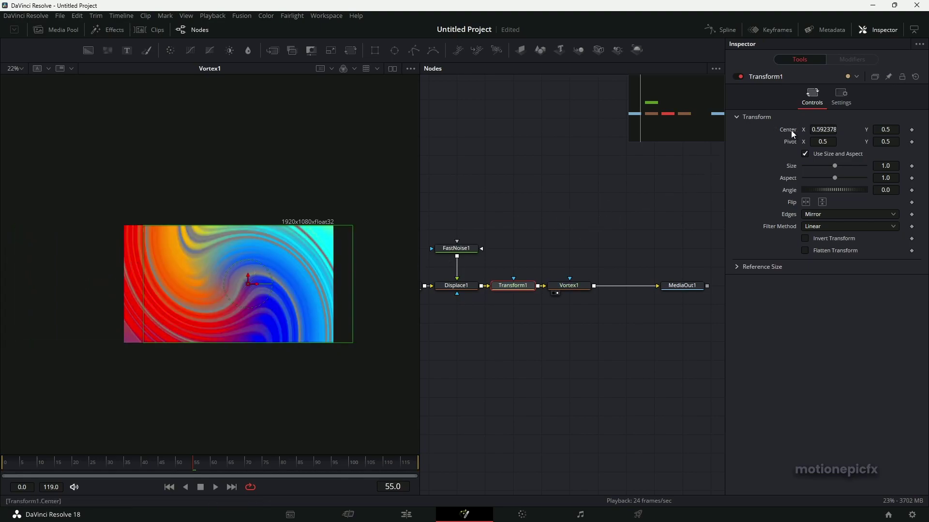
Step: Delete Transform1 and move Vortex1 back beside Displace1
{"action": "key", "text": "ctrl+z"}
{"action": "left_click_drag", "start_coordinate": [489, 254], "coordinate": [527, 303]}
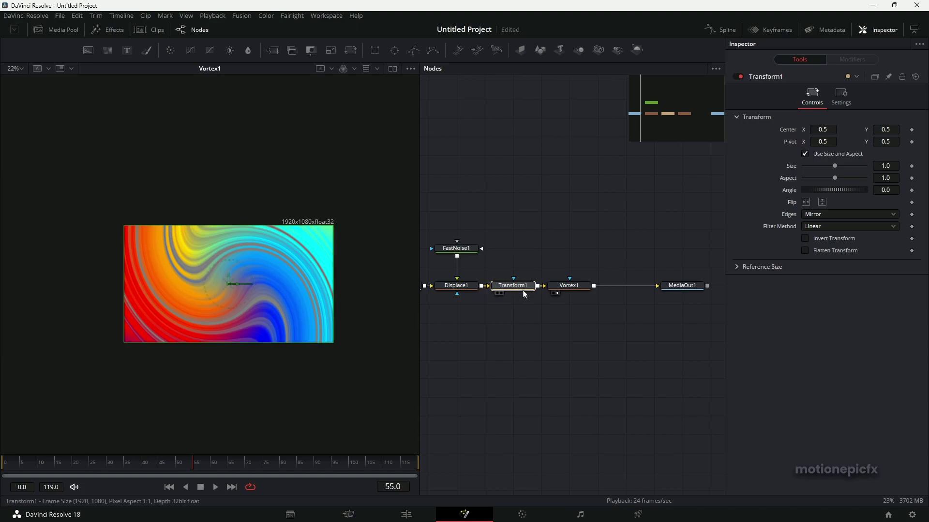
{"action": "key", "text": "Delete"}
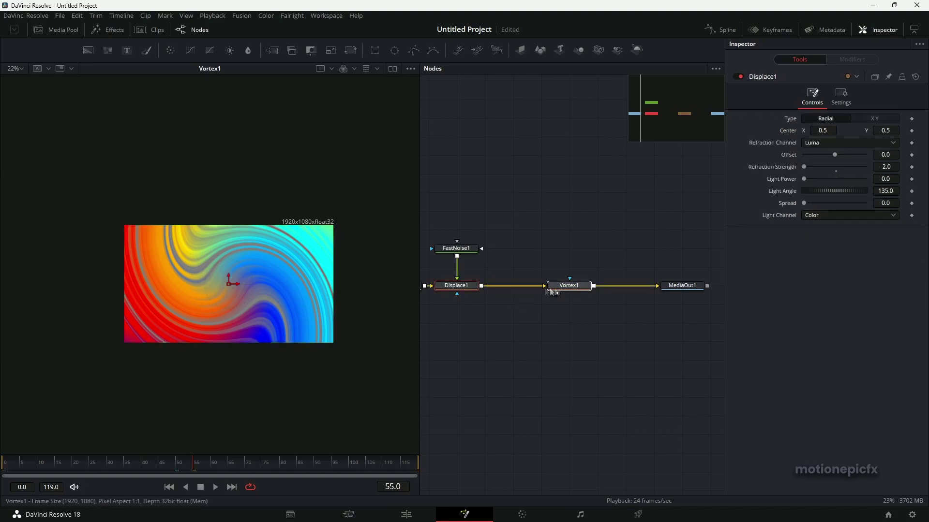
{"action": "left_click_drag", "start_coordinate": [551, 291], "coordinate": [514, 289]}
Step: Add a new Transform after Vortex1 and shift its Center X to 0.215935, trying Duplicate edges
{"action": "key", "text": "ctrl+v"}
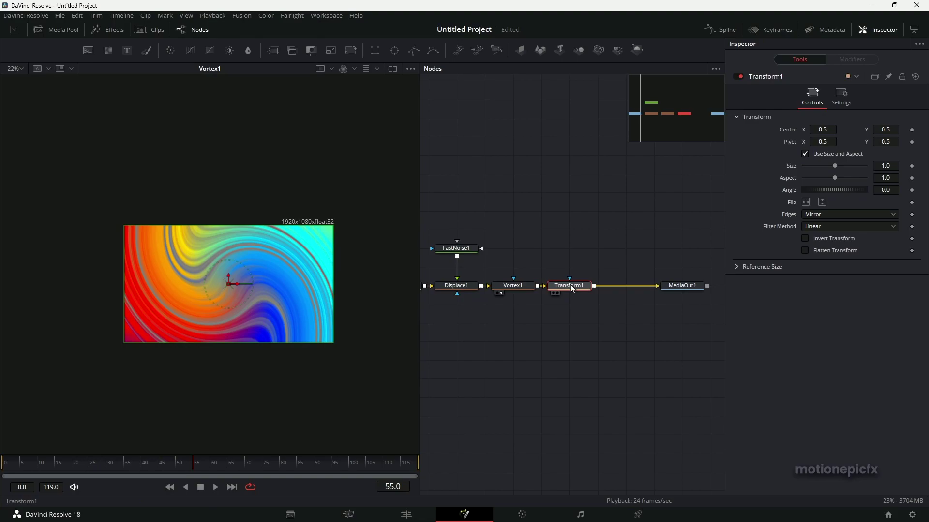
{"action": "key", "text": "1"}
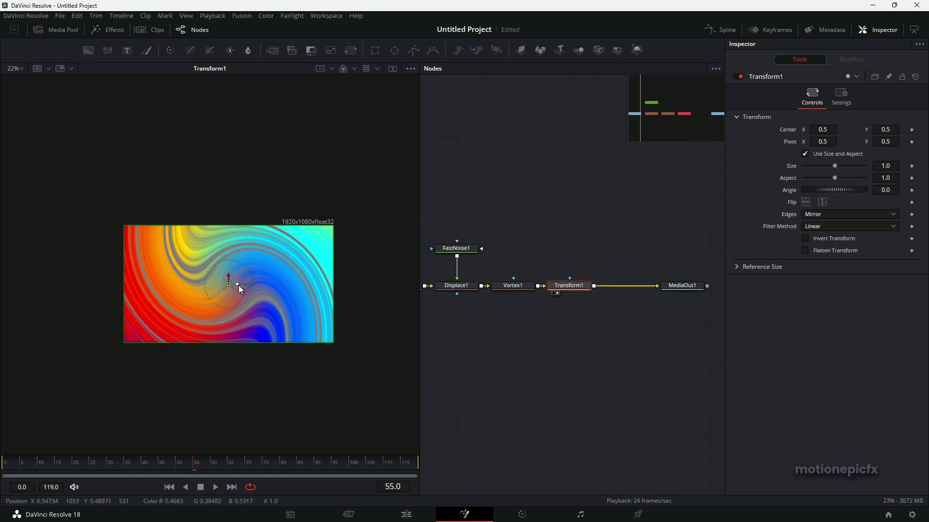
{"action": "left_click_drag", "start_coordinate": [239, 285], "coordinate": [171, 274]}
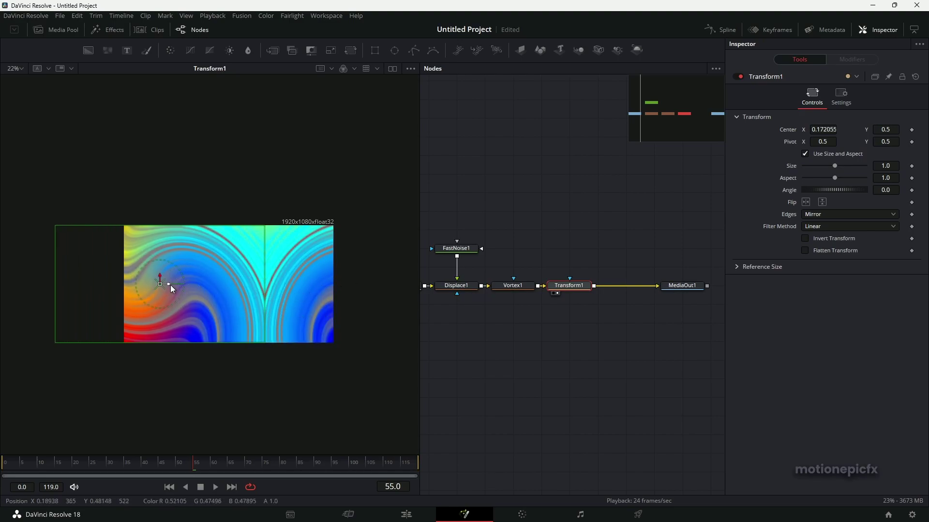
{"action": "left_click_drag", "start_coordinate": [170, 286], "coordinate": [219, 284]}
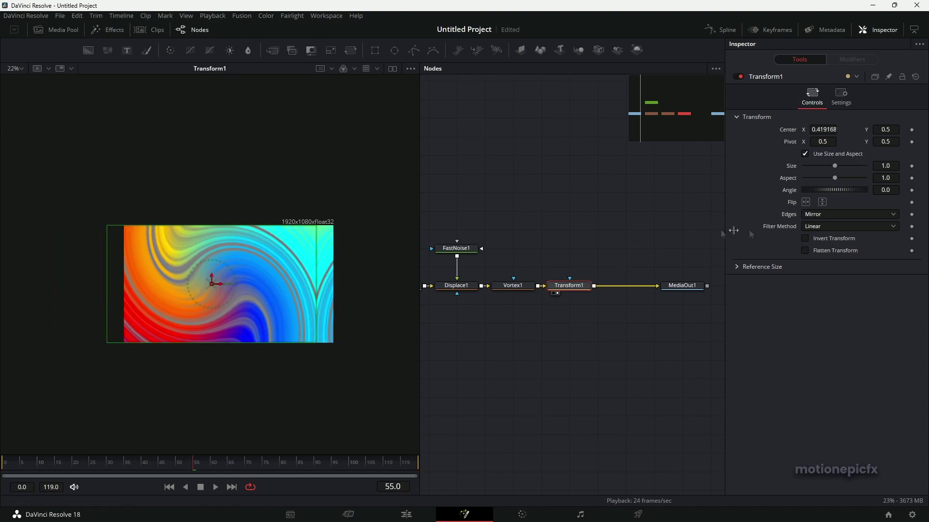
{"action": "left_click", "coordinate": [824, 215]}
{"action": "left_click", "coordinate": [822, 249]}
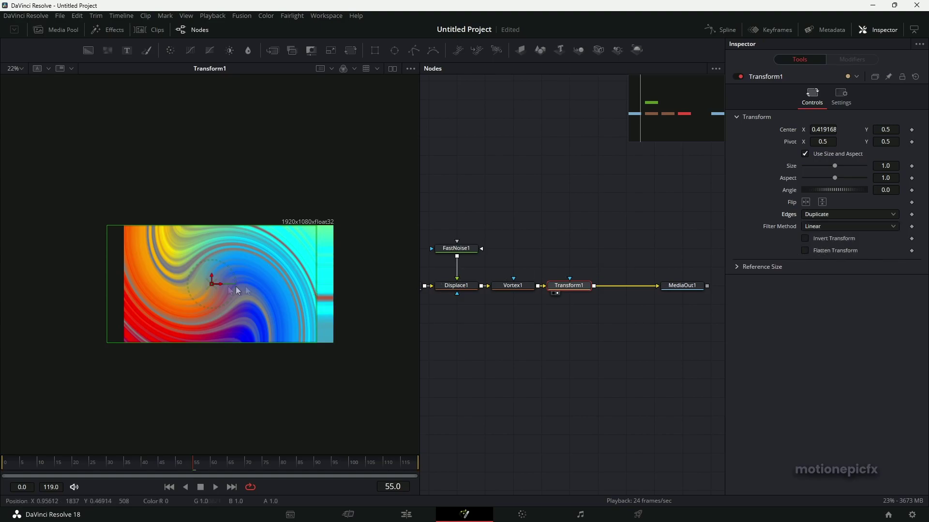
{"action": "left_click_drag", "start_coordinate": [220, 283], "coordinate": [178, 279]}
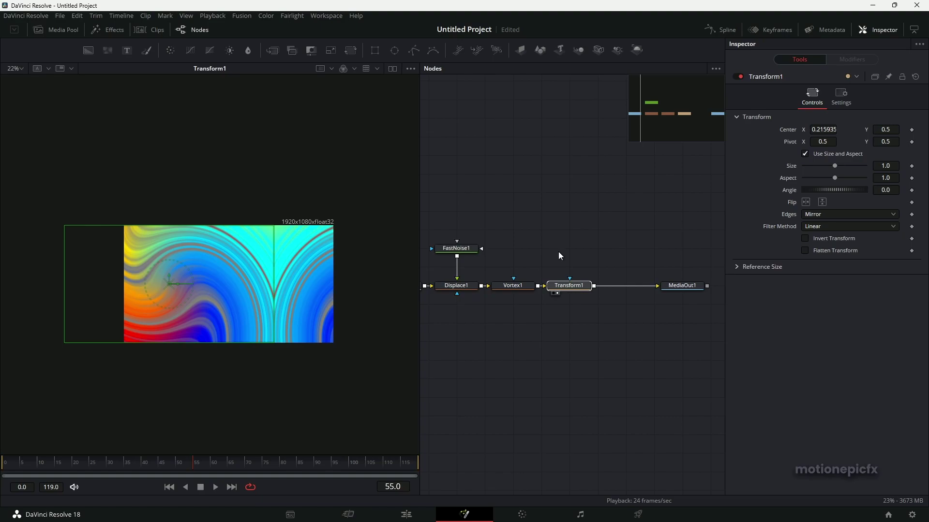
Step: Restore Transform1 between Displace1 and Vortex1, viewing Vortex1's output
{"action": "key", "text": "ctrl+z"}
{"action": "key", "text": "ctrl+z"}
{"action": "key", "text": "ctrl+z"}
{"action": "key", "text": "ctrl+z"}
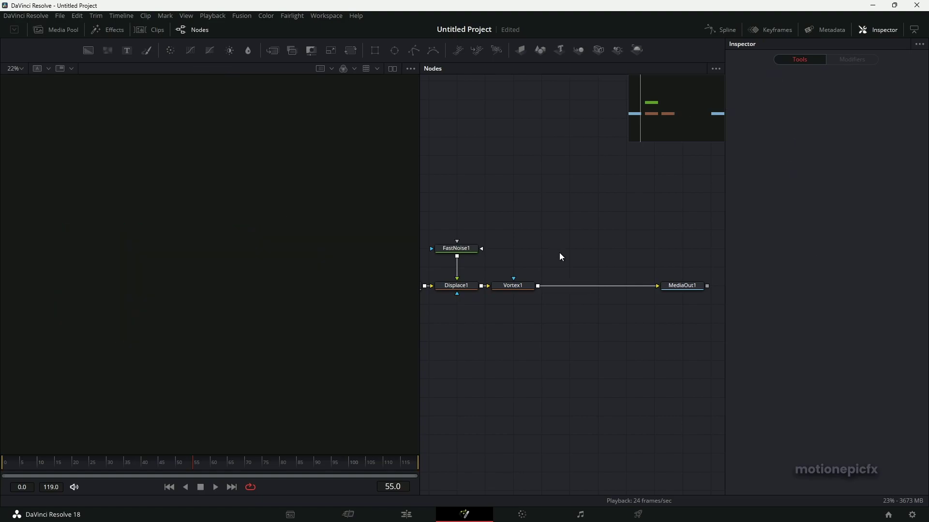
{"action": "key", "text": "ctrl+shift+z"}
{"action": "key", "text": "ctrl+shift+z"}
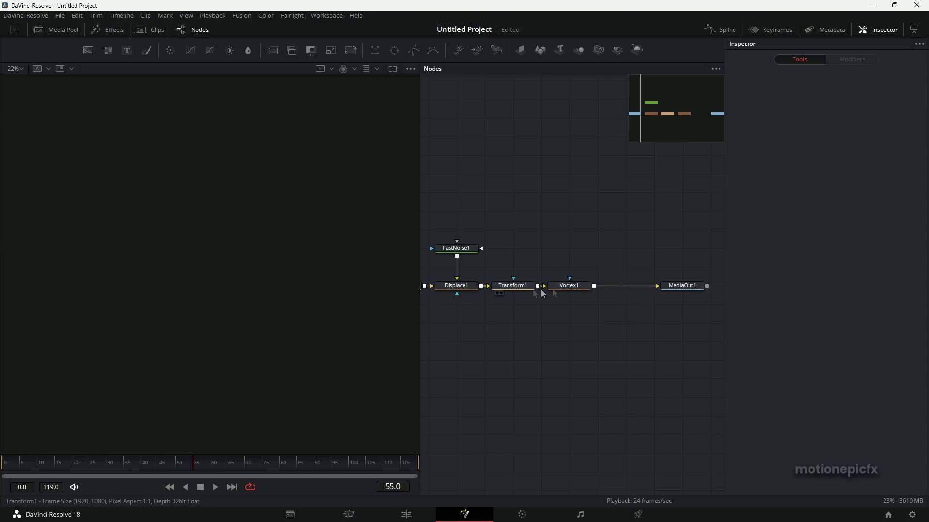
{"action": "left_click", "coordinate": [555, 288]}
{"action": "left_click_drag", "start_coordinate": [557, 293], "coordinate": [373, 268]}
{"action": "left_click", "coordinate": [514, 288]}
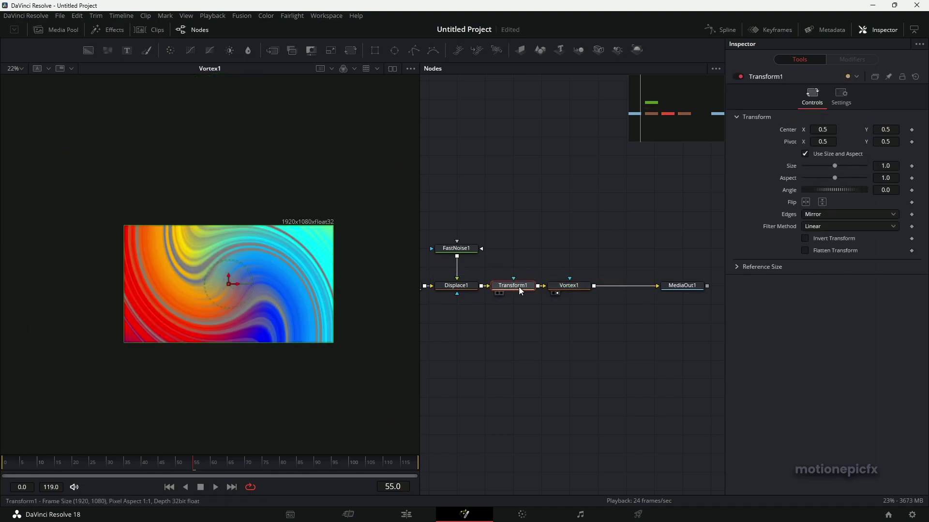
Step: Keyframe Transform1's Center from X 0.5 at frame 0 to about 0.62 at frame 119
{"action": "left_click", "coordinate": [170, 488]}
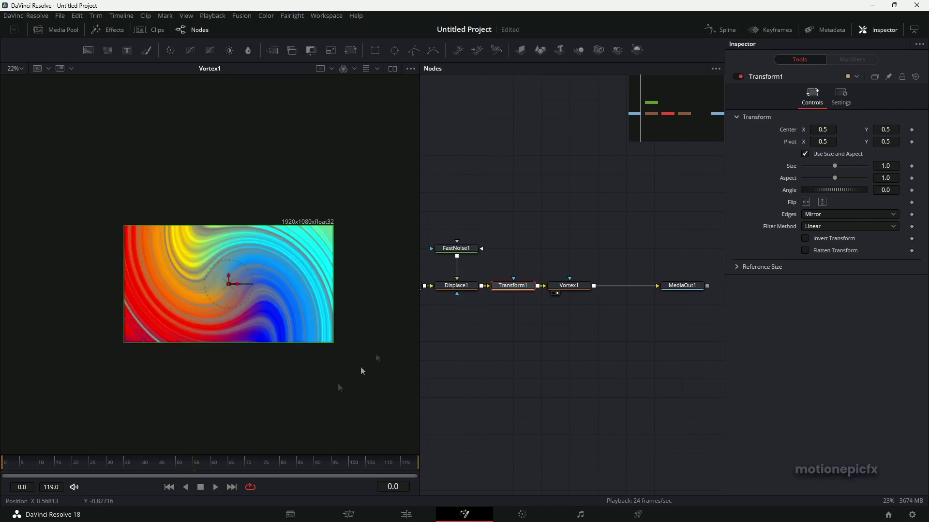
{"action": "left_click", "coordinate": [912, 130]}
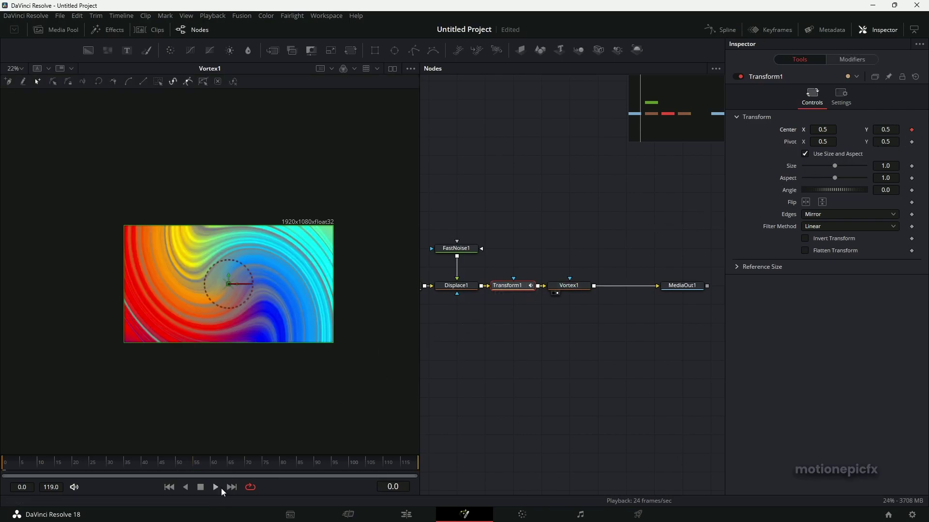
{"action": "left_click", "coordinate": [233, 487]}
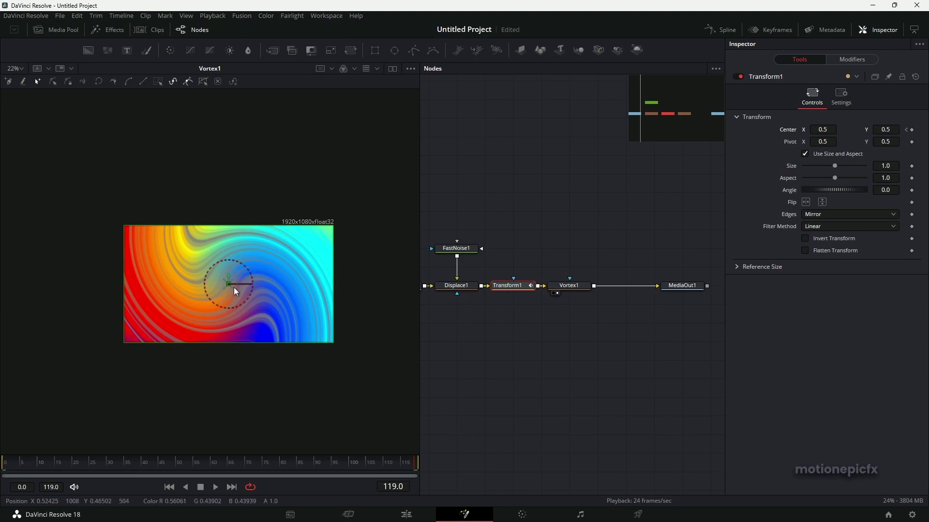
{"action": "left_click_drag", "start_coordinate": [236, 283], "coordinate": [264, 288]}
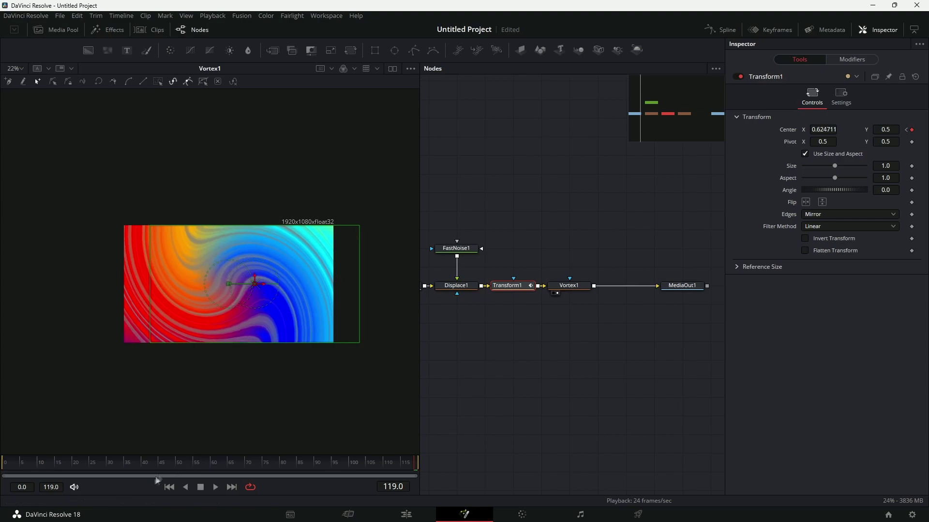
Step: Play the animation from the first frame to check the drifting swirl
{"action": "left_click", "coordinate": [169, 487]}
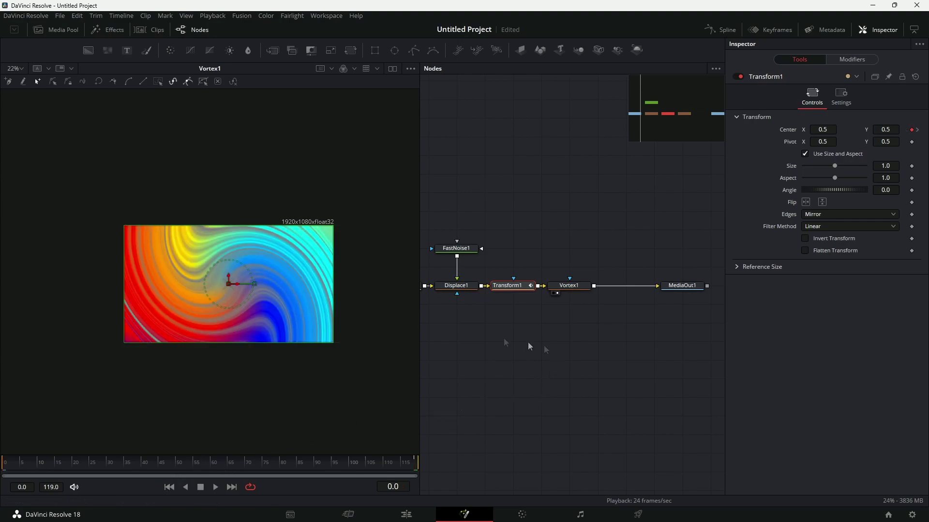
{"action": "scroll", "coordinate": [259, 306], "scroll_direction": "up", "scroll_amount": 3}
{"action": "scroll", "coordinate": [246, 311], "scroll_direction": "down", "scroll_amount": 2}
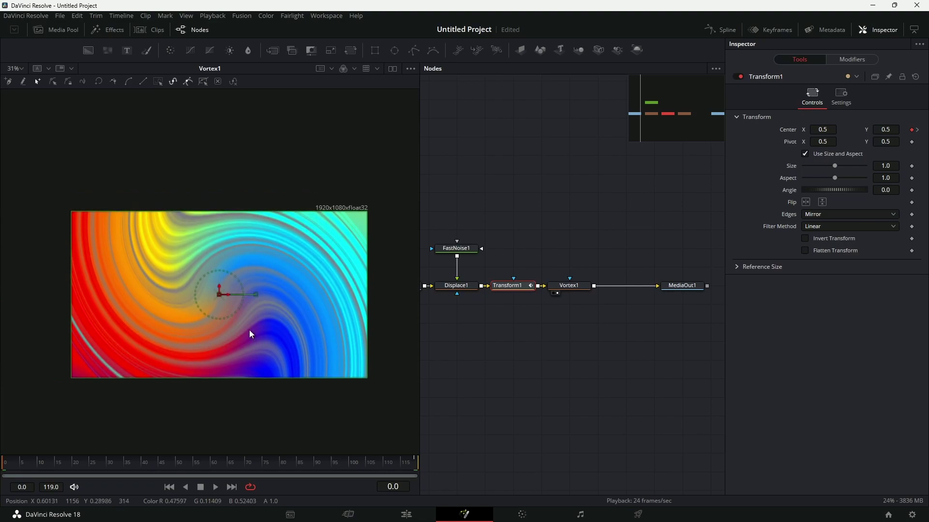
{"action": "key", "text": "space"}
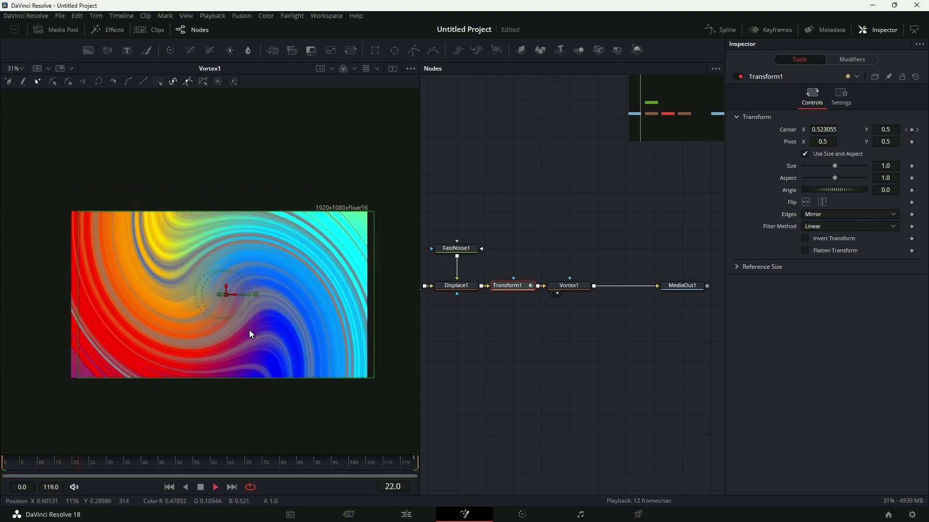
{"action": "right_click", "coordinate": [301, 485]}
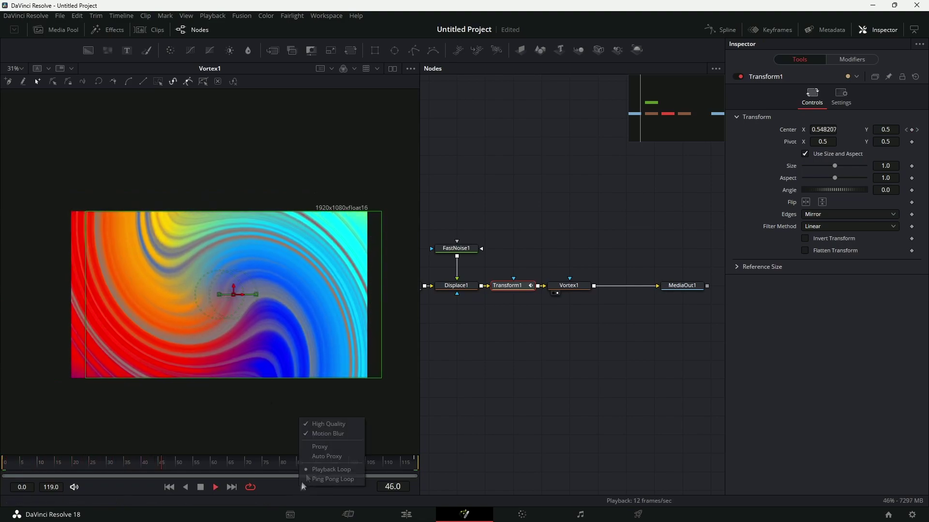
{"action": "left_click", "coordinate": [325, 422]}
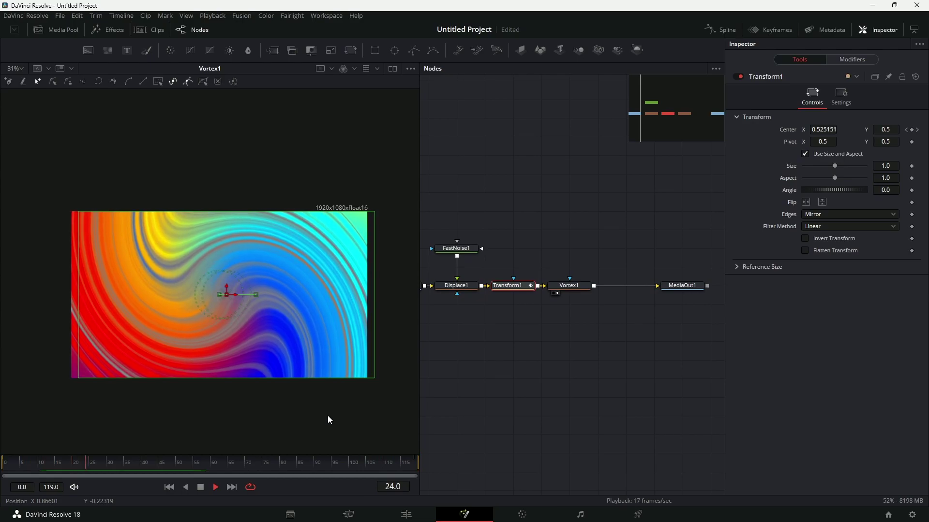
{"action": "key", "text": "space"}
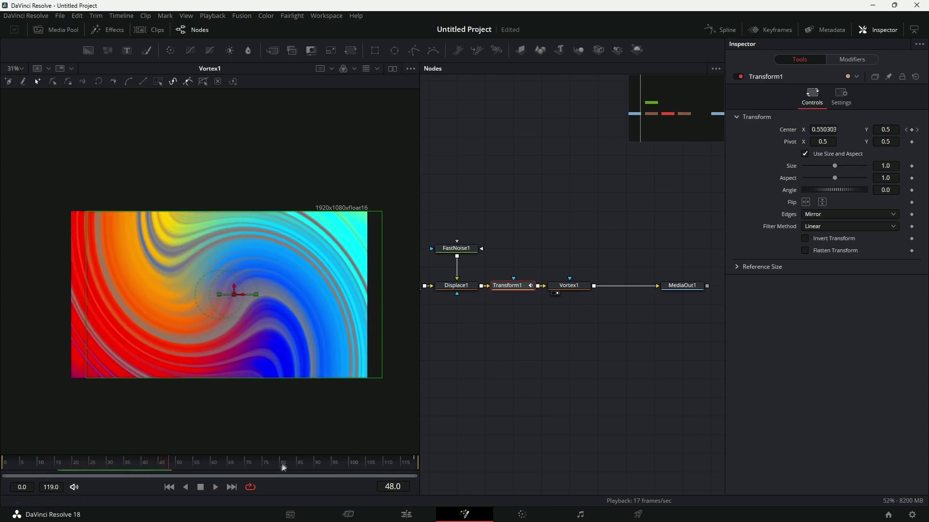
Step: Give Vortex1 an Angle of 305.2 and Power of 2.4, then play the animation to preview the swirl
{"action": "left_click", "coordinate": [559, 285]}
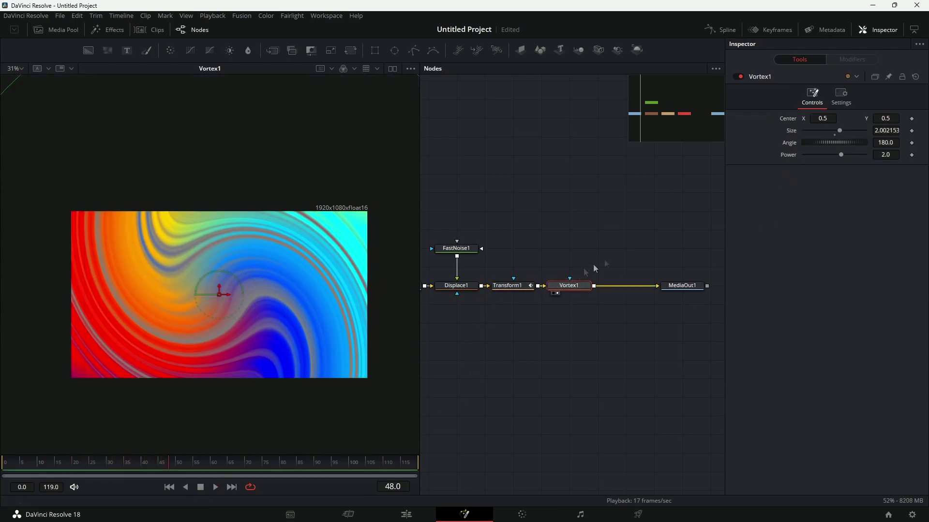
{"action": "mouse_move", "coordinate": [837, 152]}
{"action": "left_mouse_down"}
{"action": "mouse_move", "coordinate": [849, 157]}
{"action": "mouse_move", "coordinate": [834, 143]}
{"action": "mouse_move", "coordinate": [852, 143]}
{"action": "left_mouse_up"}
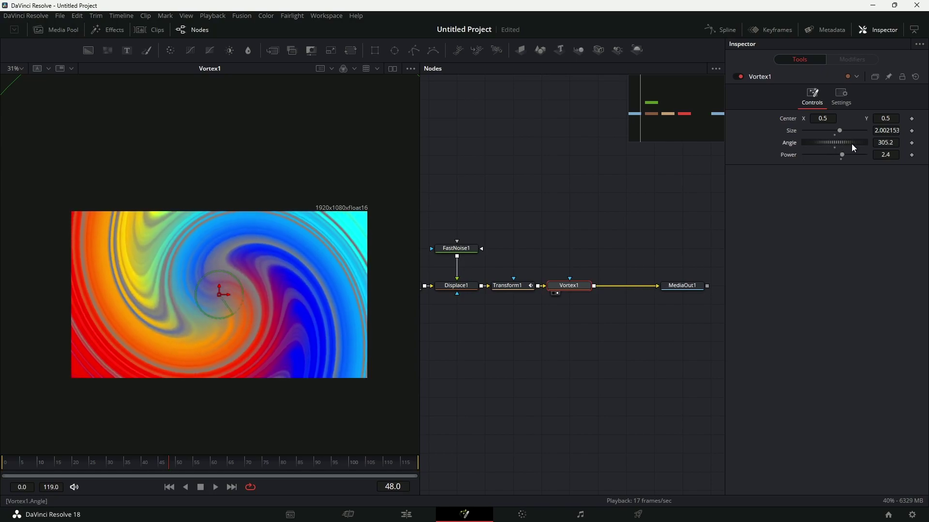
{"action": "key", "text": "space"}
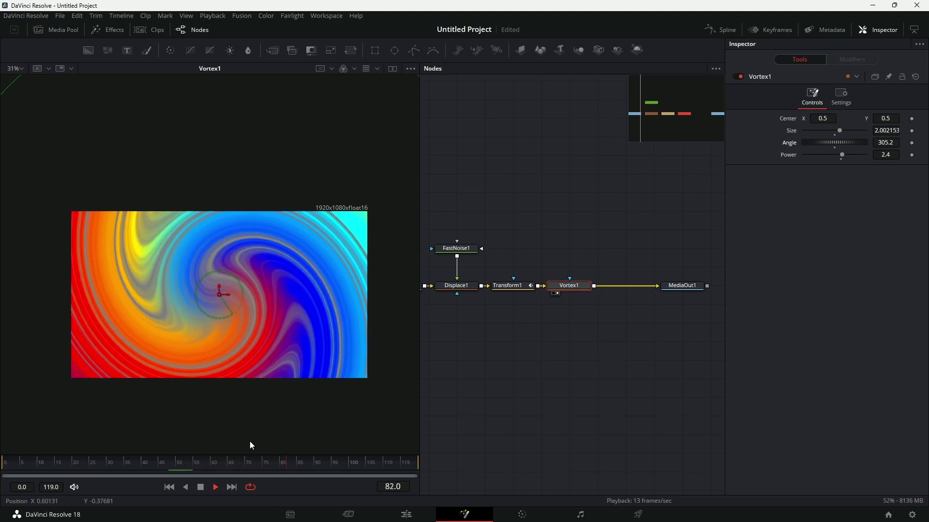
Step: On the Edit timeline, set Timeline Proxy Resolution to Quarter and replay the timeline from the start
{"action": "left_click", "coordinate": [414, 516]}
{"action": "left_click", "coordinate": [375, 366]}
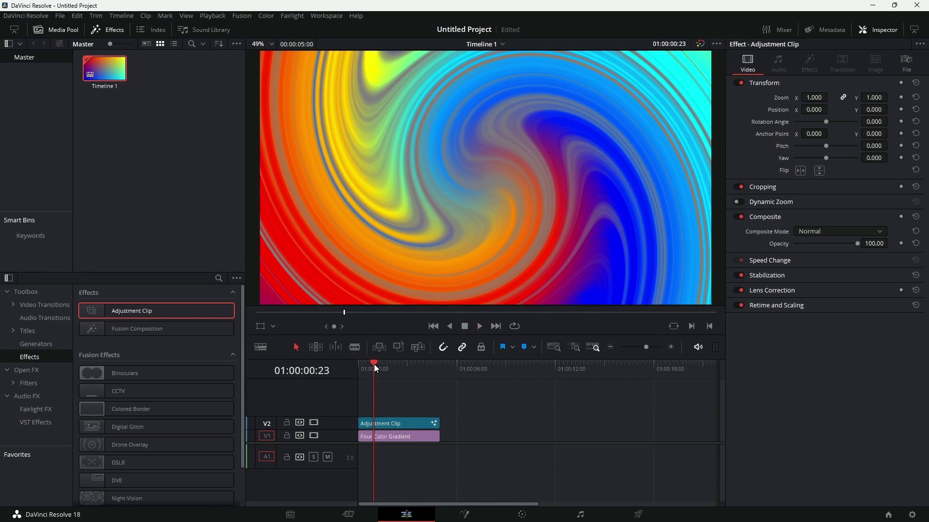
{"action": "key", "text": "space"}
{"action": "key", "text": "space"}
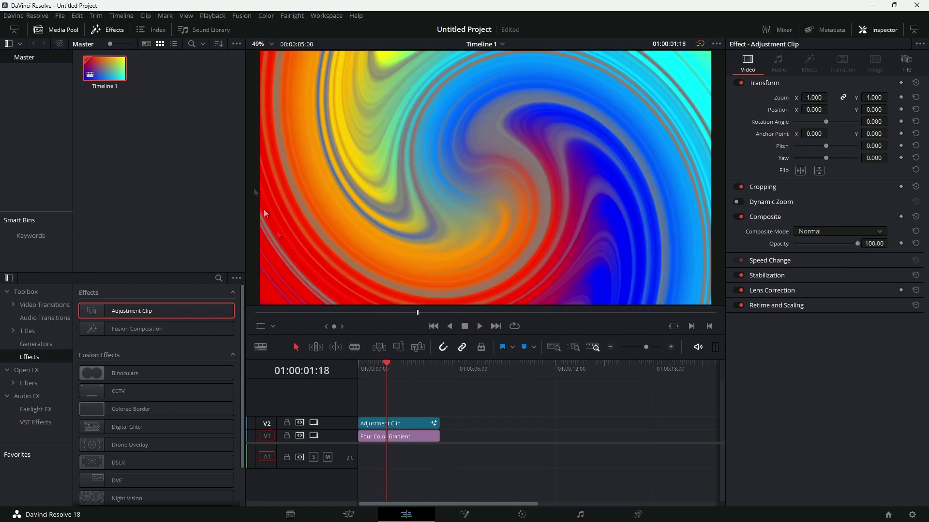
{"action": "left_click", "coordinate": [212, 16]}
{"action": "mouse_move", "coordinate": [309, 53]}
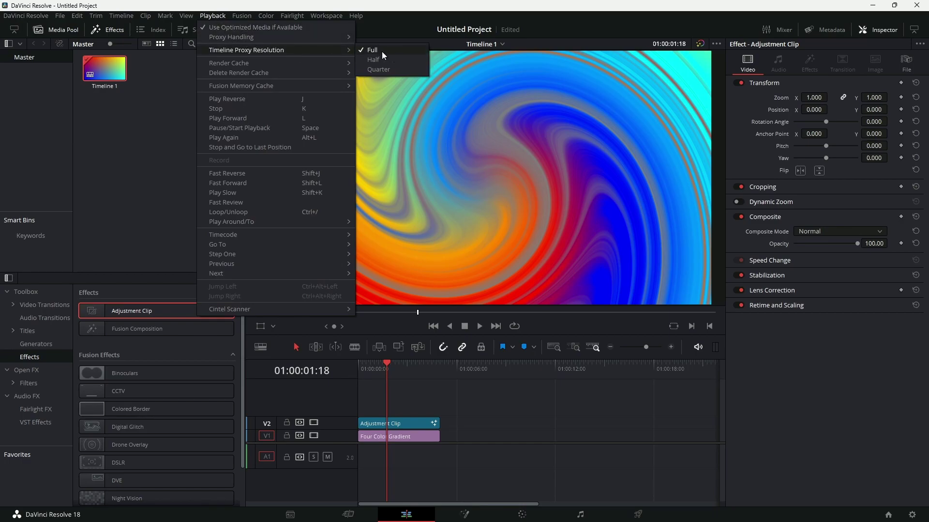
{"action": "left_click", "coordinate": [390, 69]}
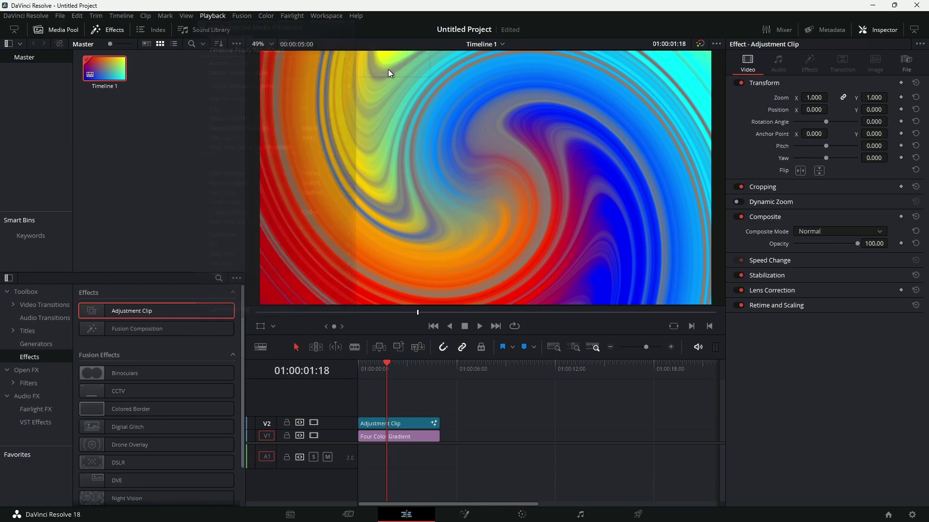
{"action": "key", "text": "Home"}
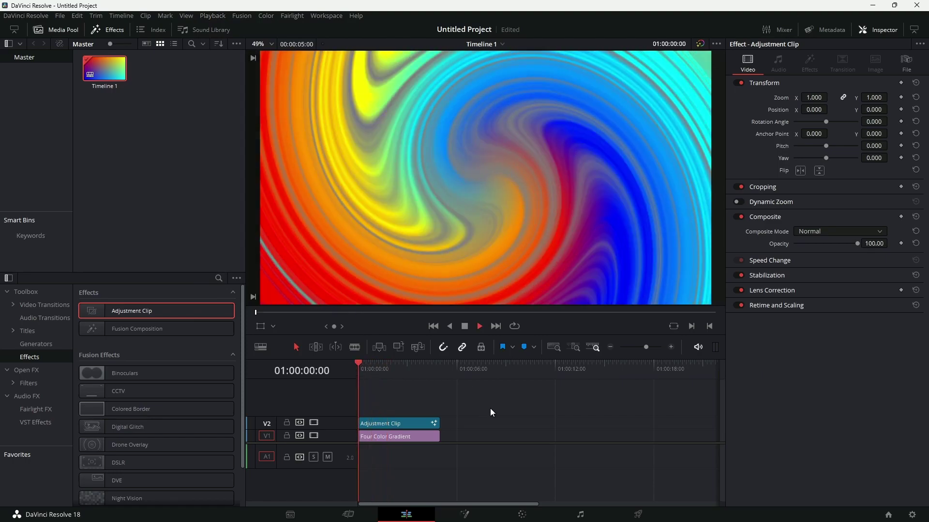
{"action": "key", "text": "space"}
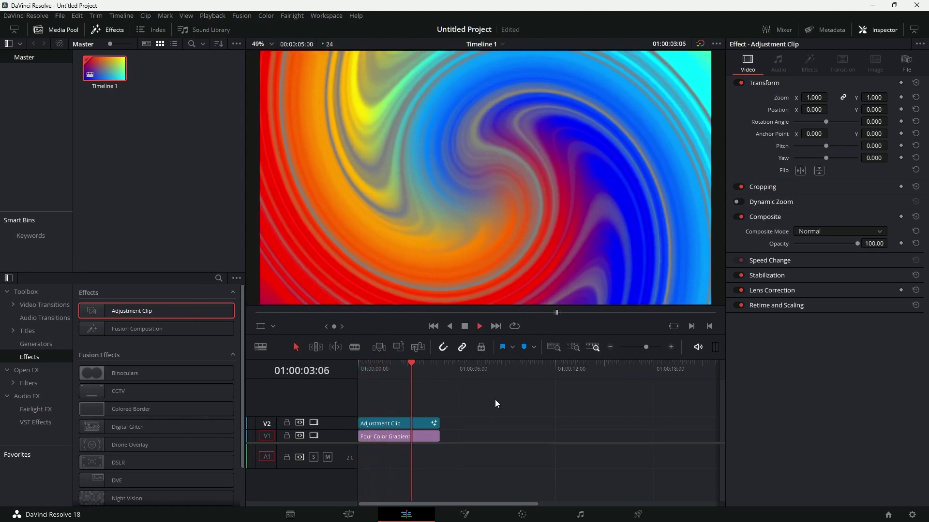
{"action": "key", "text": "space"}
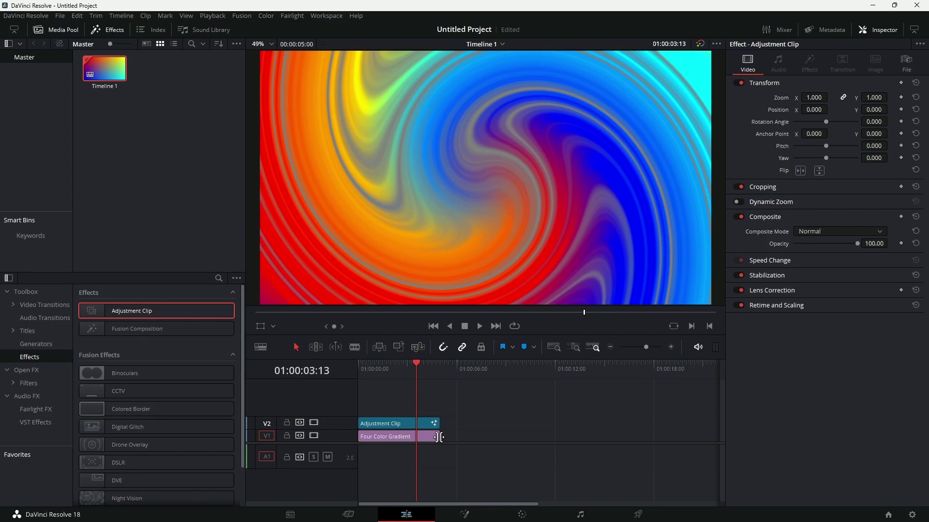
Step: Lengthen the Four Color Gradient clip and the Adjustment Clip so both end around 11:23
{"action": "left_click_drag", "start_coordinate": [440, 437], "coordinate": [554, 437]}
{"action": "left_click_drag", "start_coordinate": [441, 422], "coordinate": [556, 424]}
{"action": "left_click", "coordinate": [446, 425]}
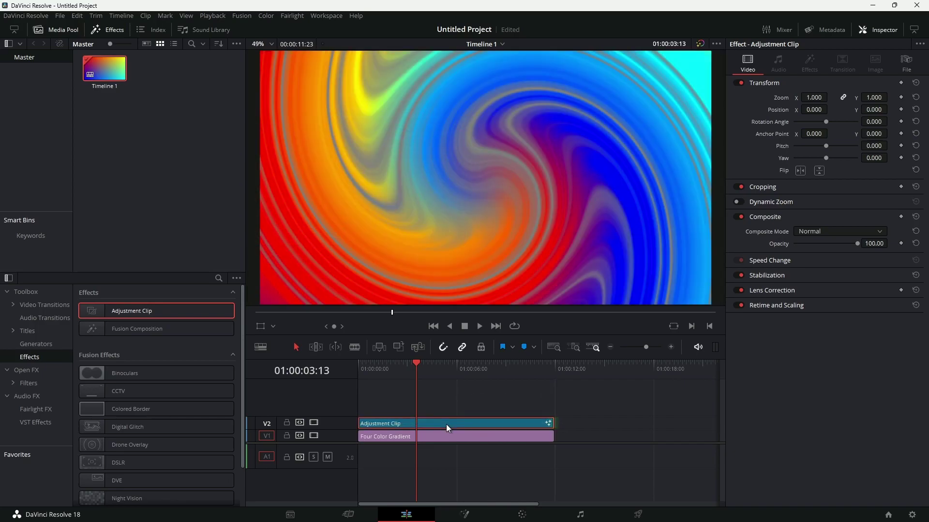
Step: Select Transform1 in Fusion and scrub the animation to its Center keyframe at frame 119
{"action": "left_click", "coordinate": [464, 514]}
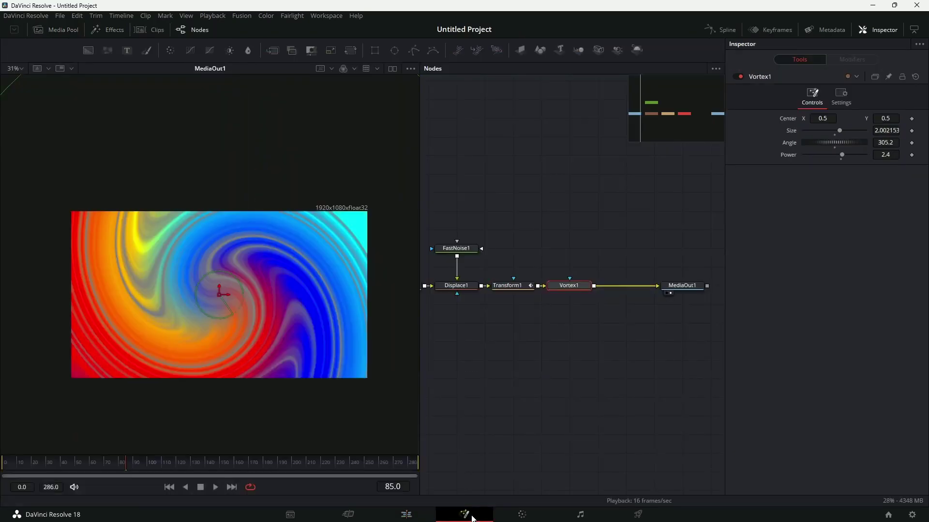
{"action": "left_click", "coordinate": [106, 464]}
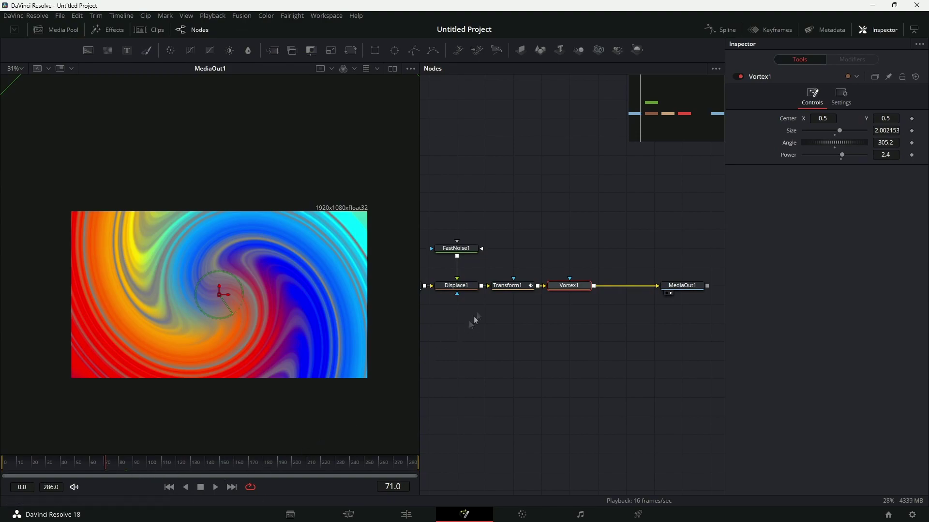
{"action": "left_click", "coordinate": [506, 286]}
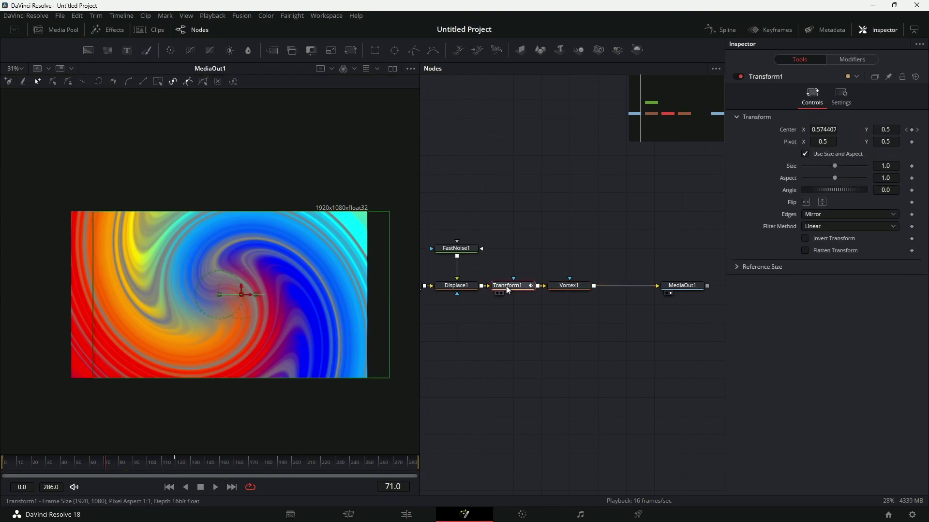
{"action": "left_click", "coordinate": [175, 463]}
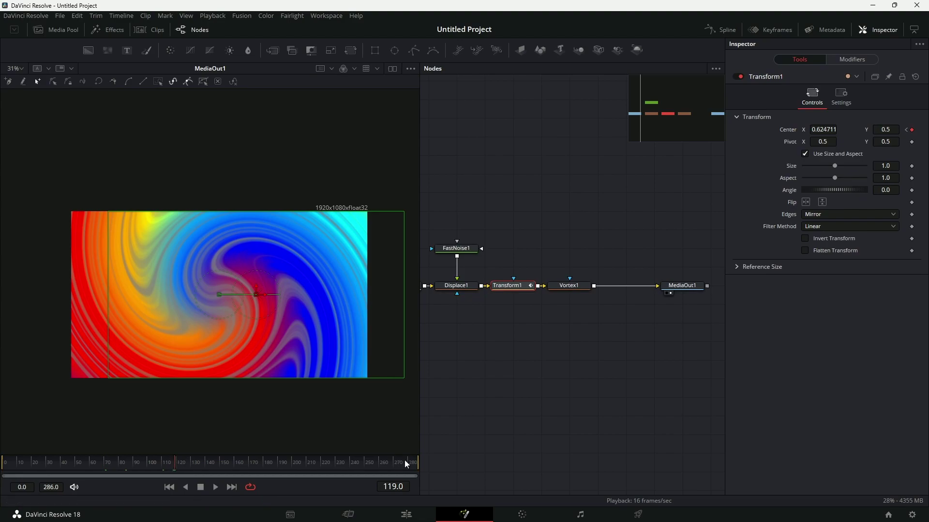
{"action": "left_click_drag", "start_coordinate": [249, 464], "coordinate": [385, 465]}
{"action": "left_click_drag", "start_coordinate": [300, 464], "coordinate": [221, 464]}
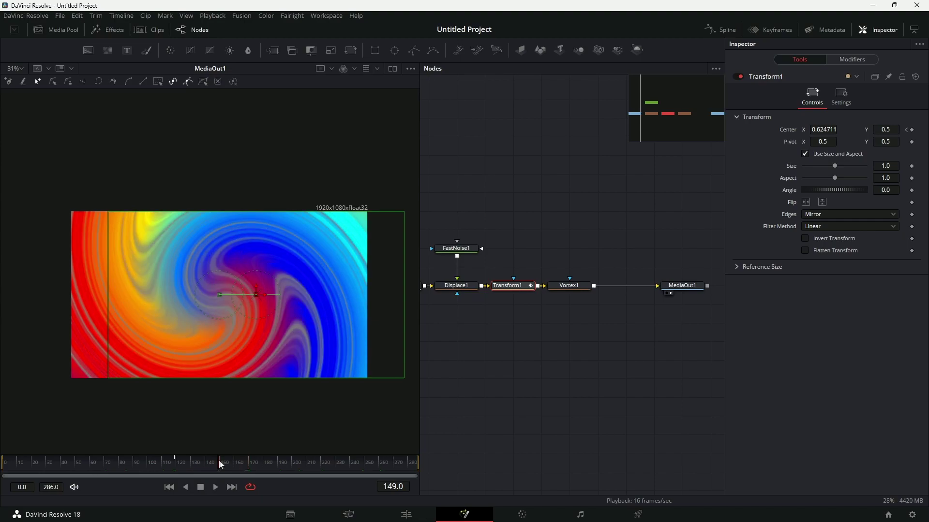
{"action": "left_click", "coordinate": [175, 462]}
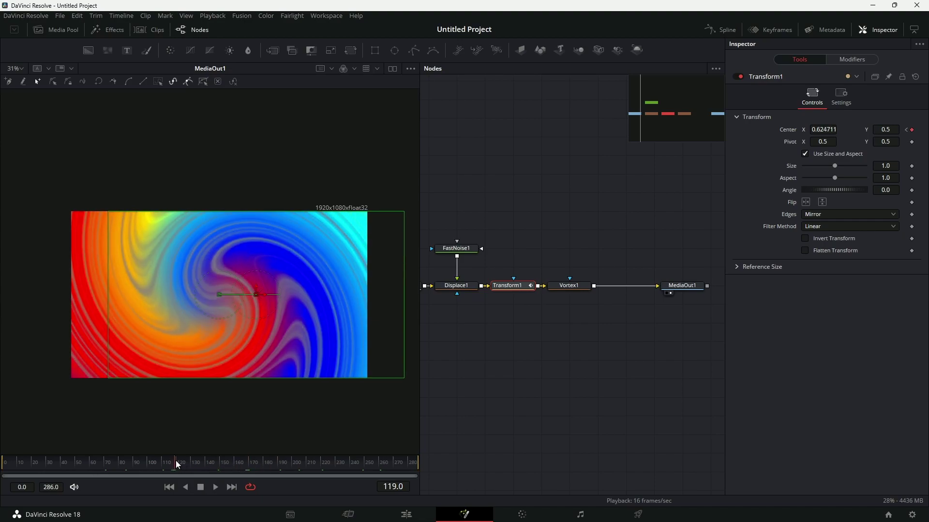
Step: In the Keyframes panel, fit all keyframes and move the end Center keyframe to frame 286
{"action": "left_click", "coordinate": [773, 31]}
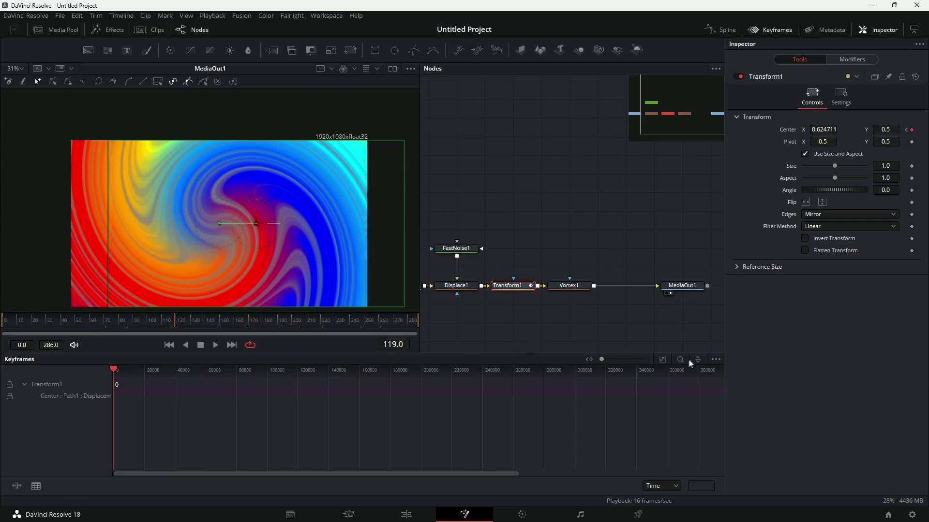
{"action": "left_click", "coordinate": [662, 359]}
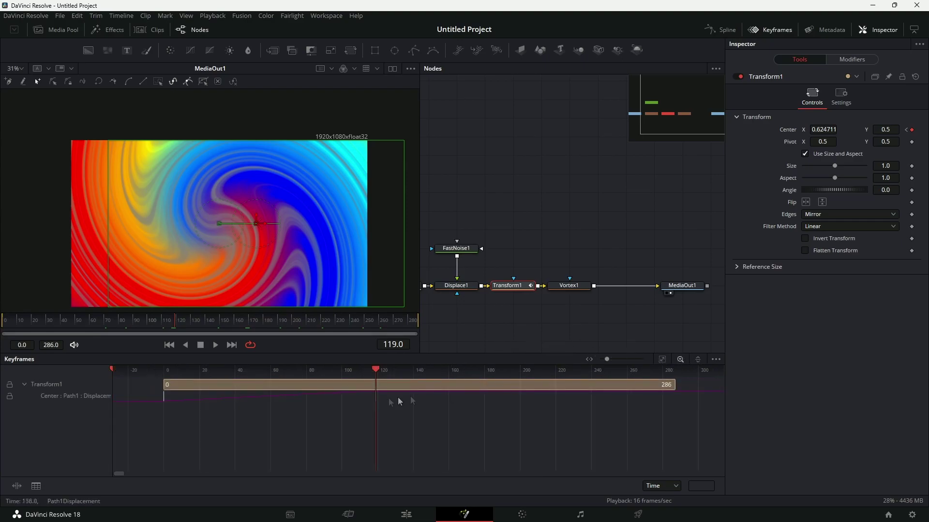
{"action": "mouse_move", "coordinate": [374, 400]}
{"action": "left_mouse_down"}
{"action": "mouse_move", "coordinate": [653, 401]}
{"action": "mouse_move", "coordinate": [672, 391]}
{"action": "mouse_move", "coordinate": [375, 397]}
{"action": "left_mouse_up"}
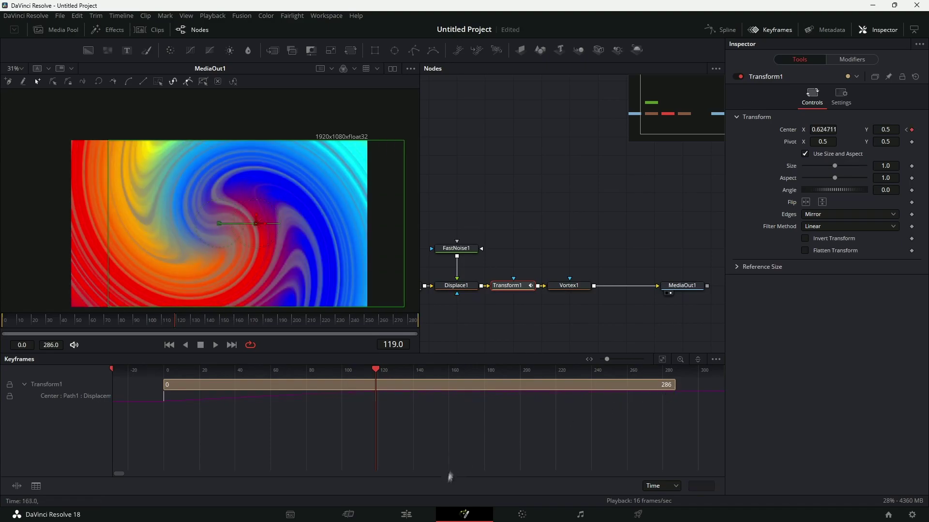
Step: Zoom out the Edit timeline and add a second Four Color Gradient generator to V1
{"action": "left_click", "coordinate": [406, 516]}
{"action": "left_click_drag", "start_coordinate": [646, 346], "coordinate": [640, 347]}
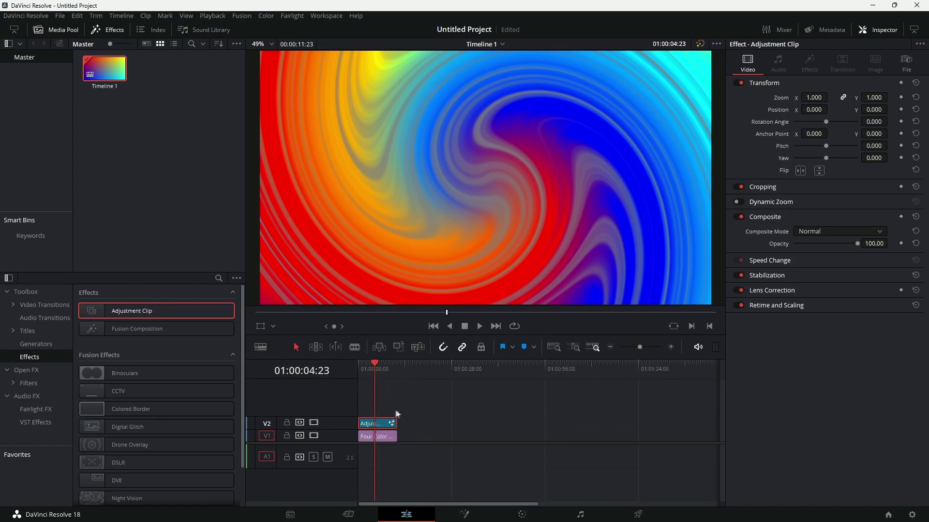
{"action": "left_click", "coordinate": [34, 344]}
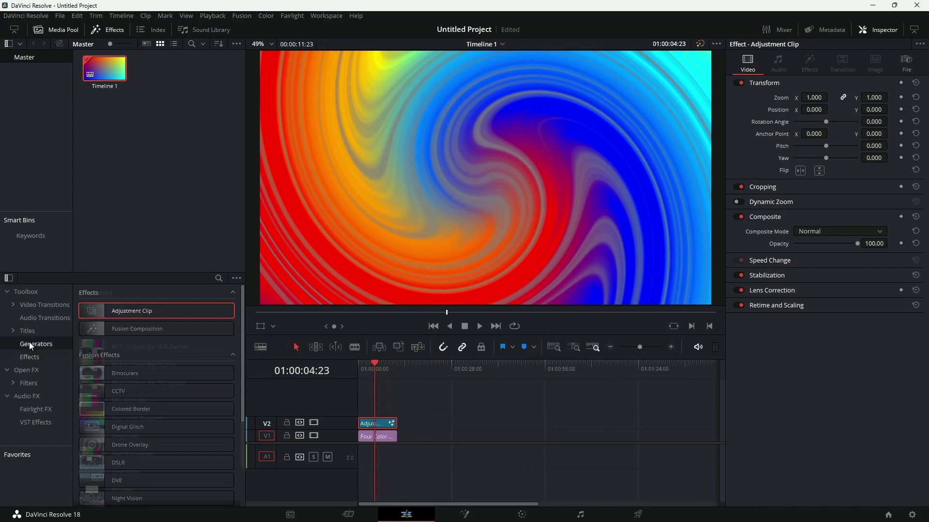
{"action": "left_click_drag", "start_coordinate": [120, 417], "coordinate": [537, 437]}
Step: Move the Adjustment Clip above the new gradient clip and select both clips
{"action": "left_click_drag", "start_coordinate": [382, 424], "coordinate": [538, 425]}
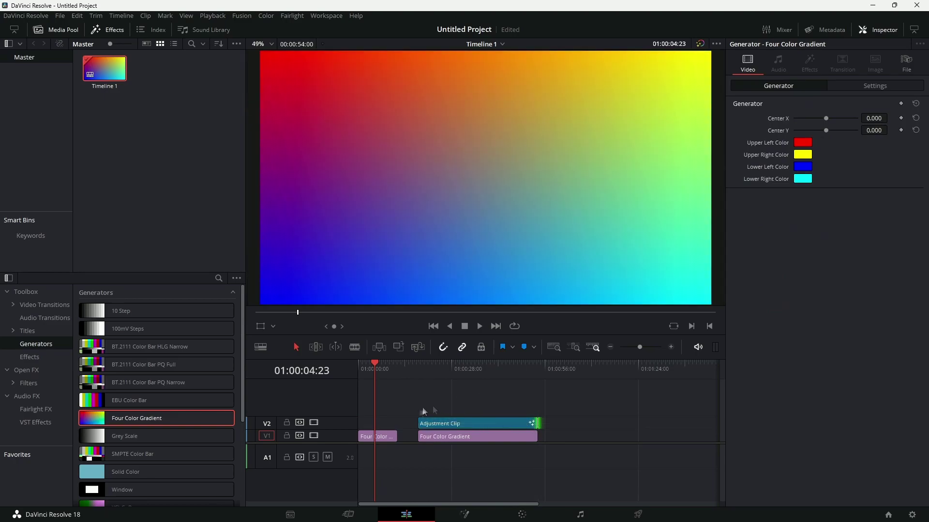
{"action": "left_click", "coordinate": [464, 514]}
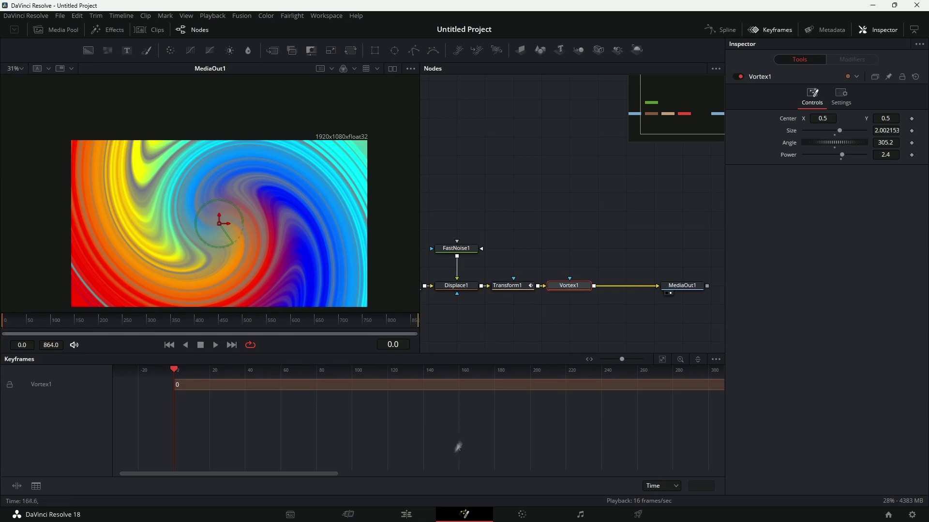
{"action": "left_click", "coordinate": [419, 517]}
{"action": "left_click_drag", "start_coordinate": [433, 407], "coordinate": [455, 434]}
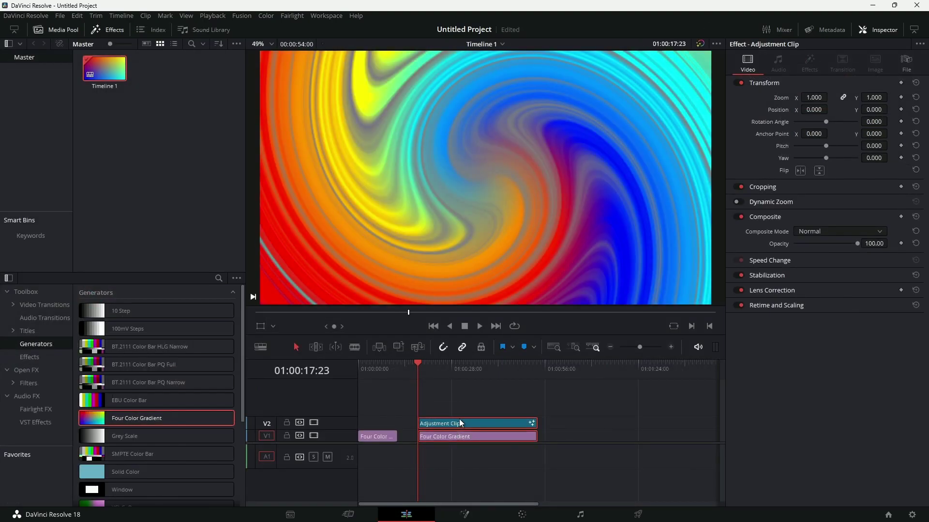